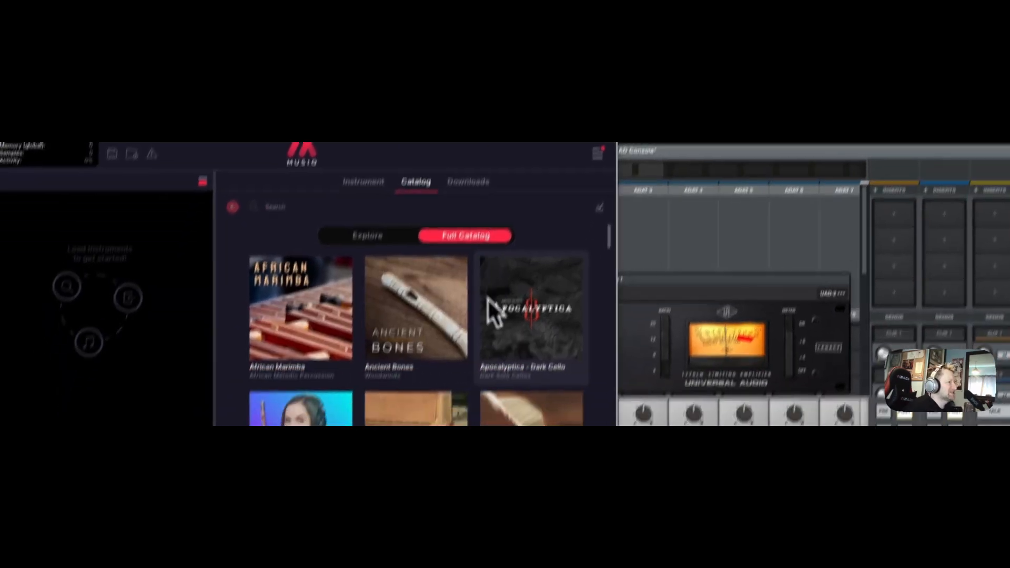
Browse the full Musio catalog from African Marimba through the CineBrass, CinePerc and CineStrings libraries to CineSymphony.
scroll(494, 352, up, 10)
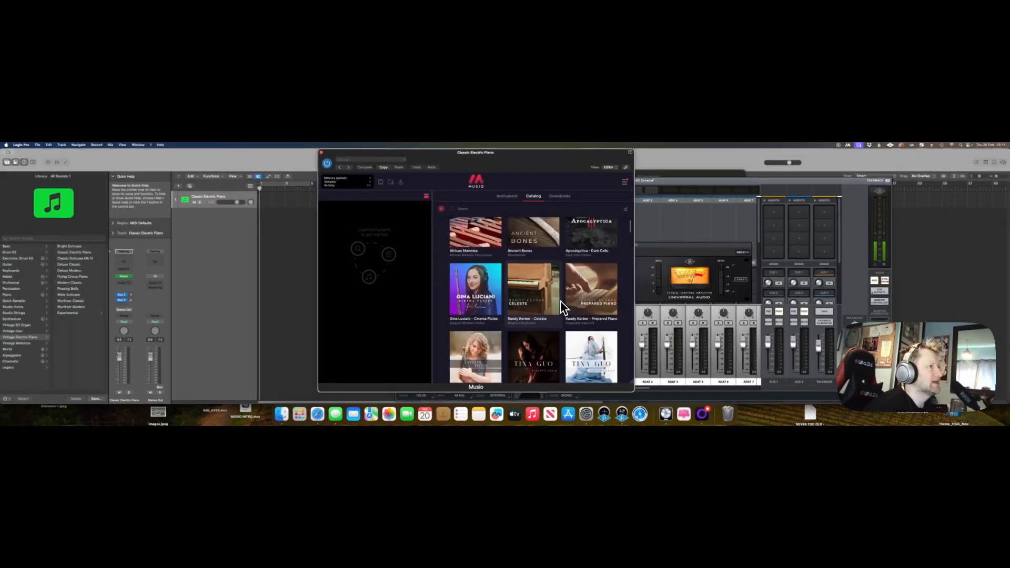
scroll(563, 308, up, 2)
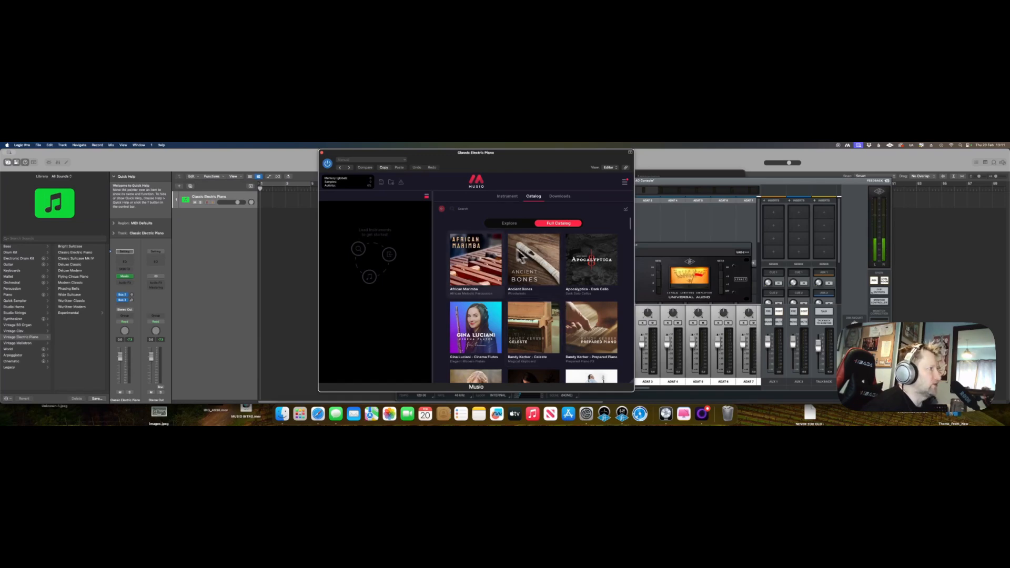
scroll(573, 288, down, 2)
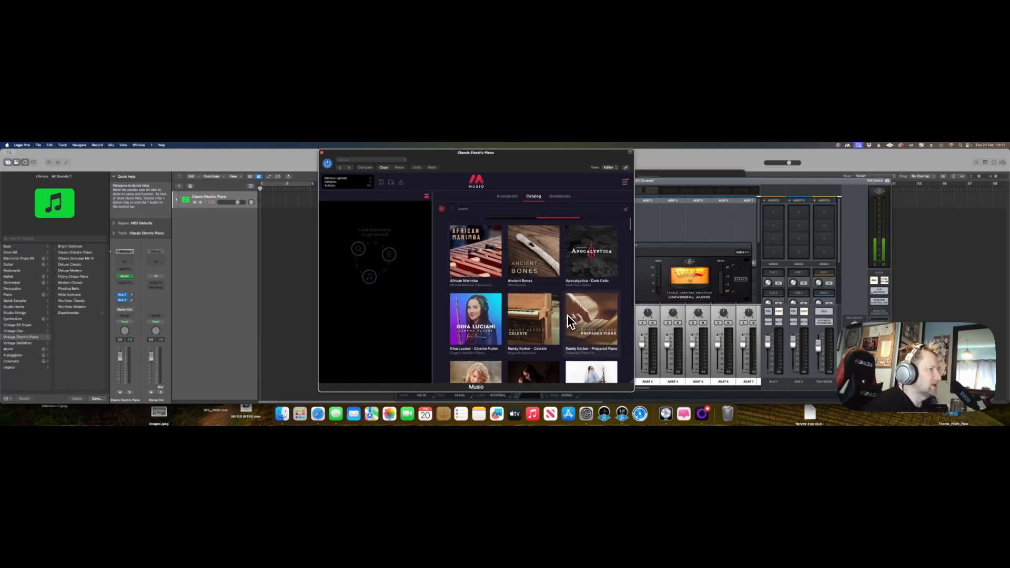
scroll(534, 346, down, 4)
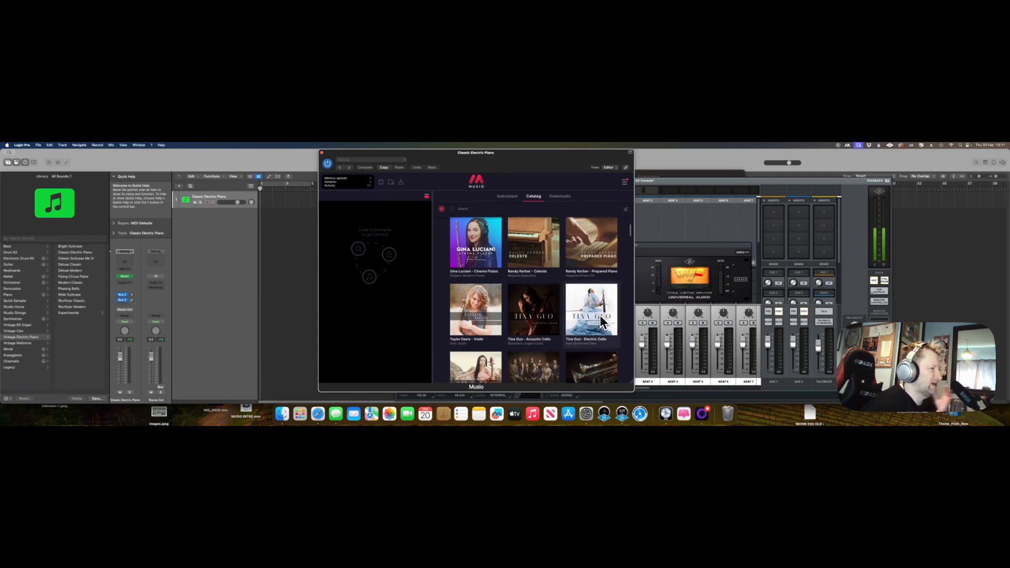
scroll(600, 314, down, 4)
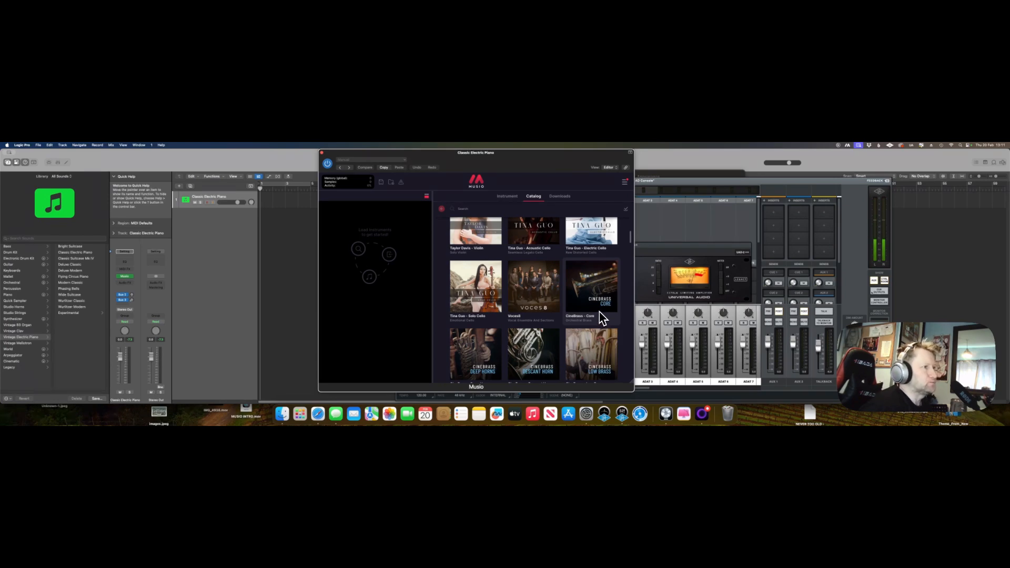
scroll(597, 332, down, 1)
scroll(599, 333, down, 1)
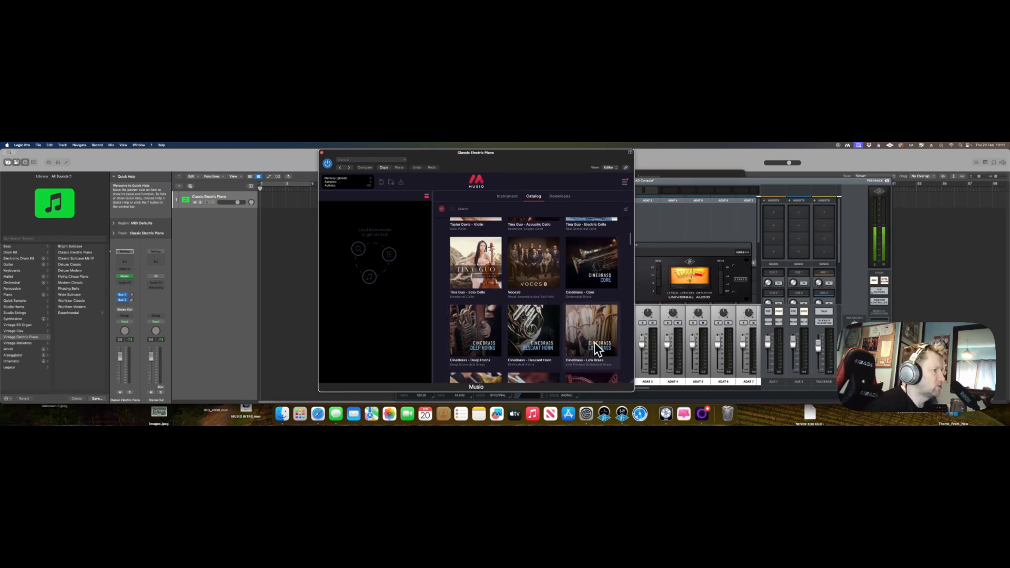
scroll(593, 347, down, 5)
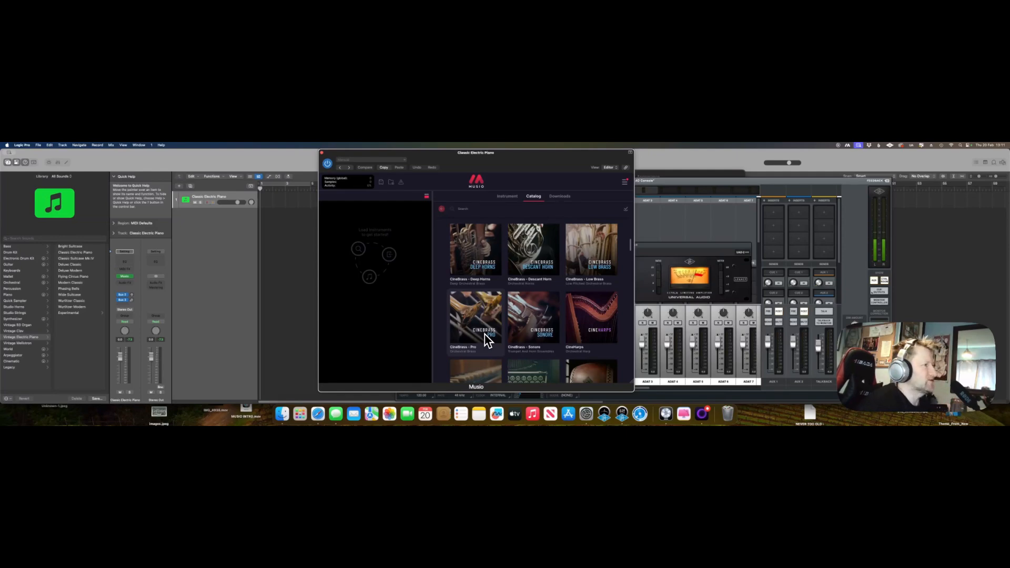
scroll(534, 318, down, 2)
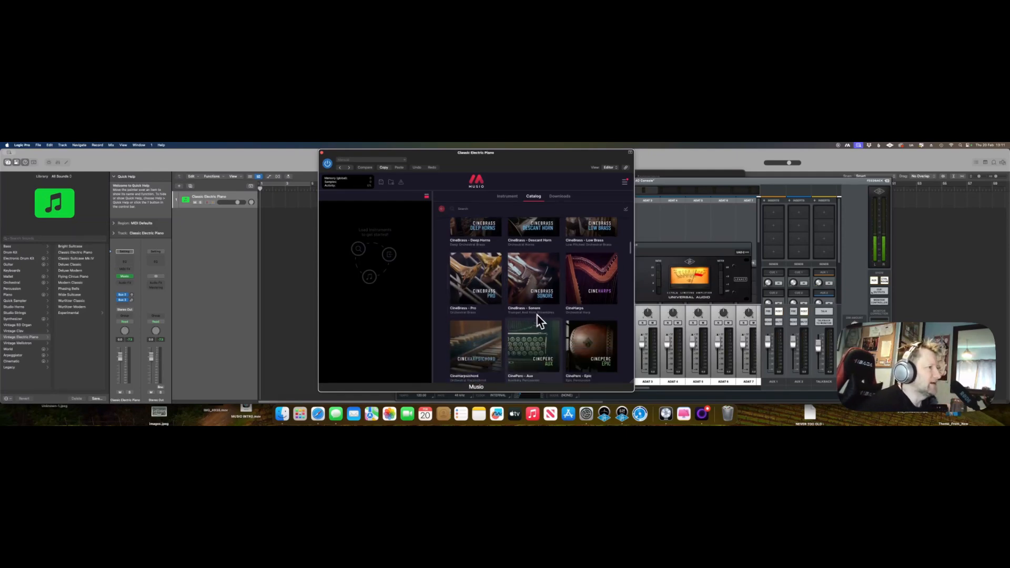
scroll(557, 332, down, 2)
scroll(558, 333, down, 2)
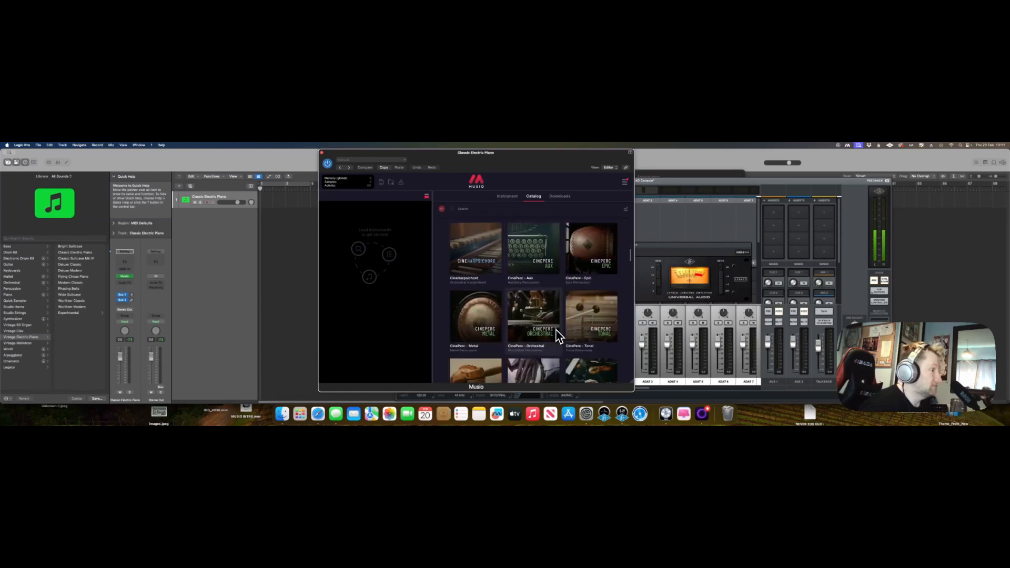
scroll(556, 332, down, 3)
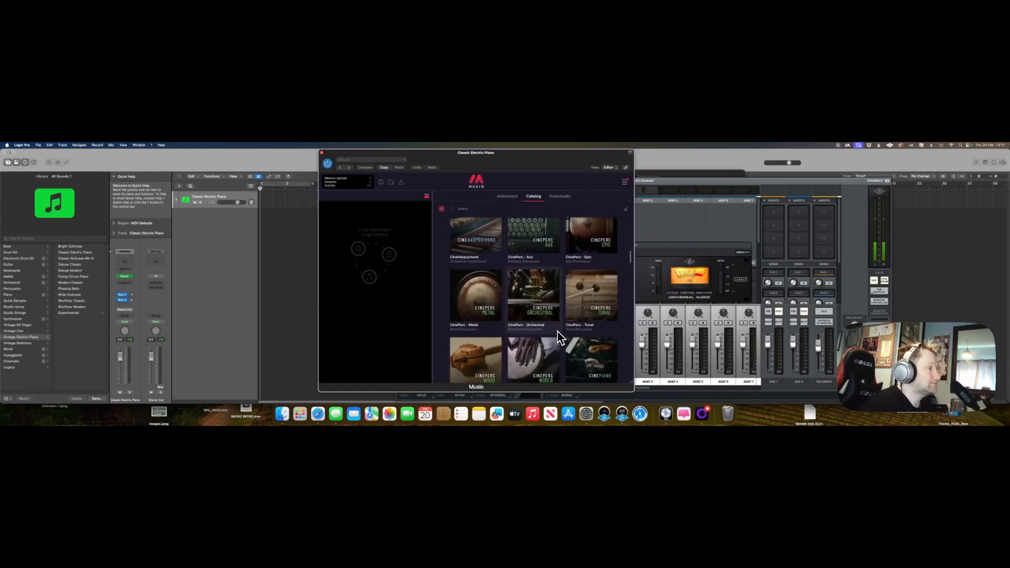
scroll(475, 355, down, 2)
scroll(475, 355, down, 2)
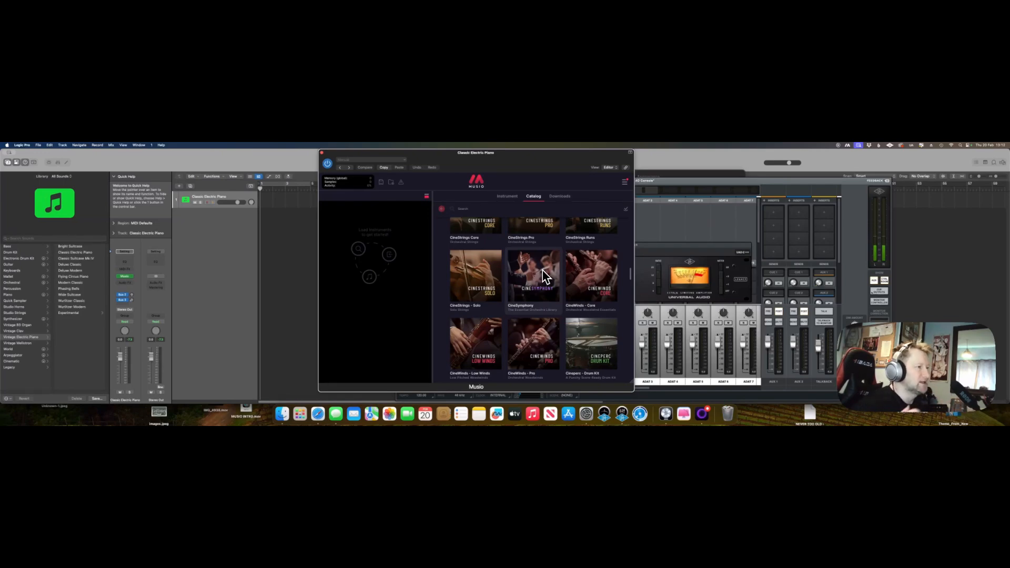
Open the CineSymphony library to examine its list of ensemble patches, and return to the catalog.
click(542, 279)
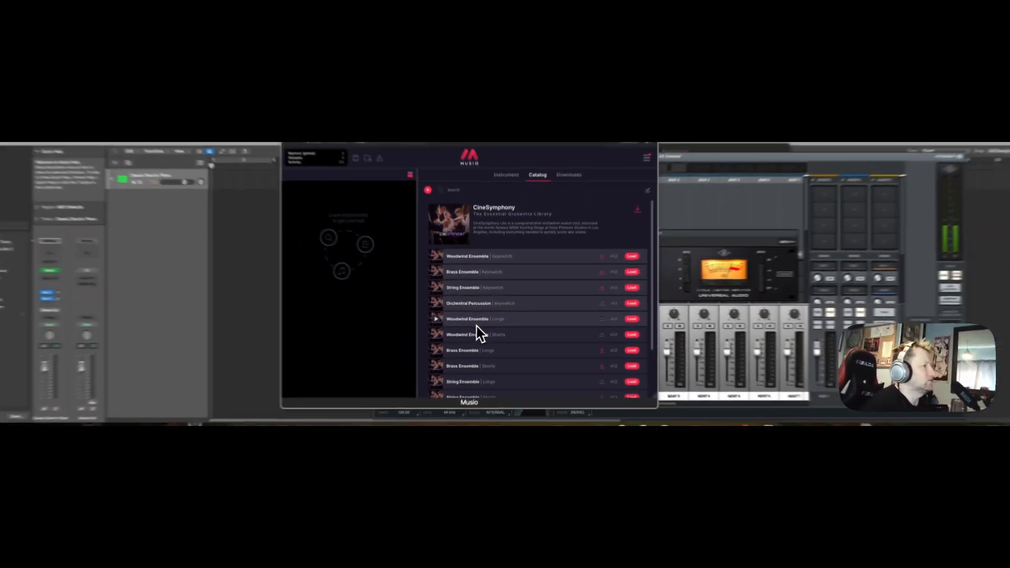
scroll(479, 333, down, 3)
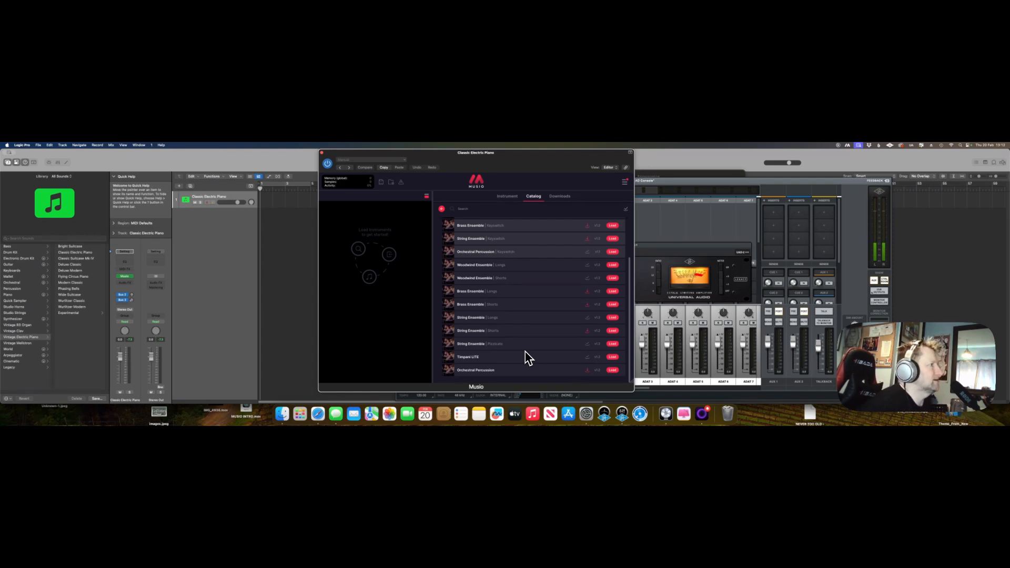
scroll(527, 358, down, 10)
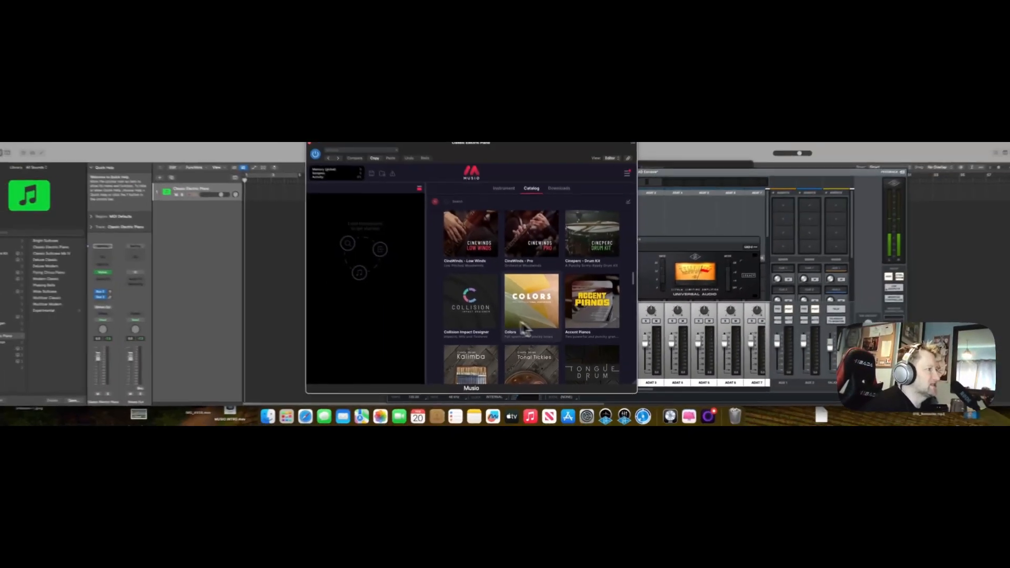
Browse the rest of the full catalog from Collision Impact Designer and Colors down to the last library, Wurly.
scroll(526, 332, down, 3)
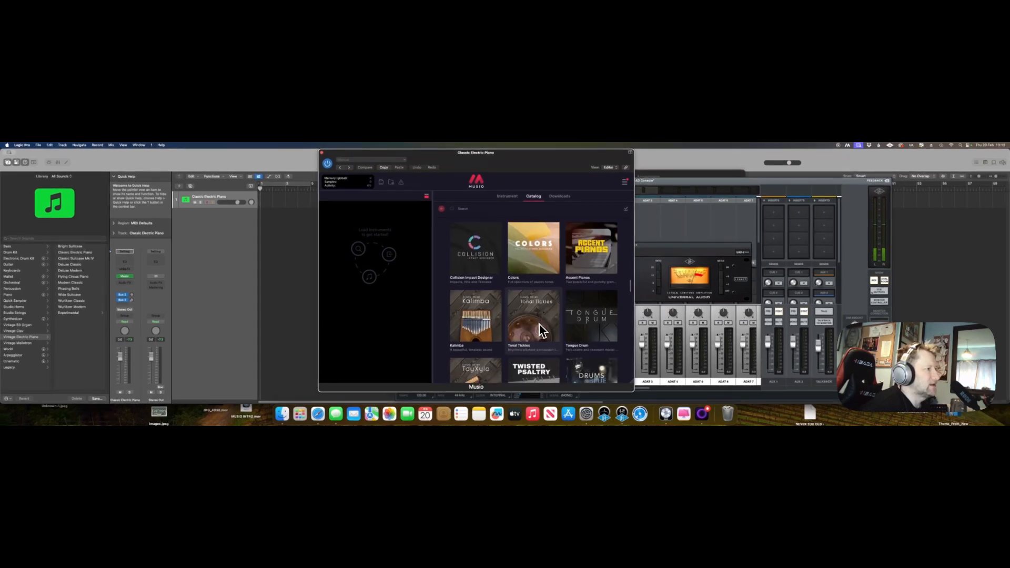
scroll(542, 332, down, 2)
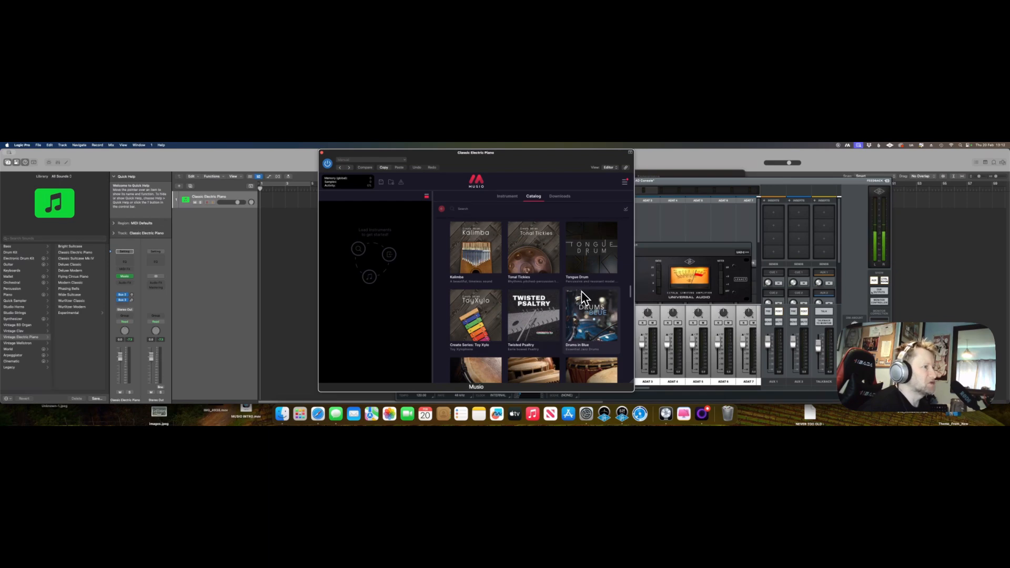
scroll(588, 316, down, 2)
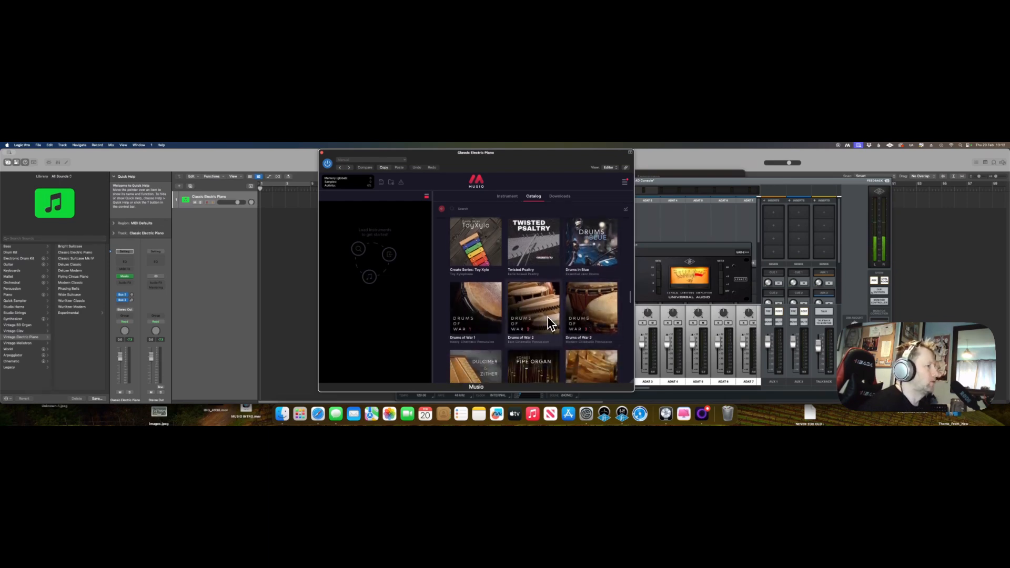
scroll(549, 323, down, 2)
scroll(549, 322, down, 4)
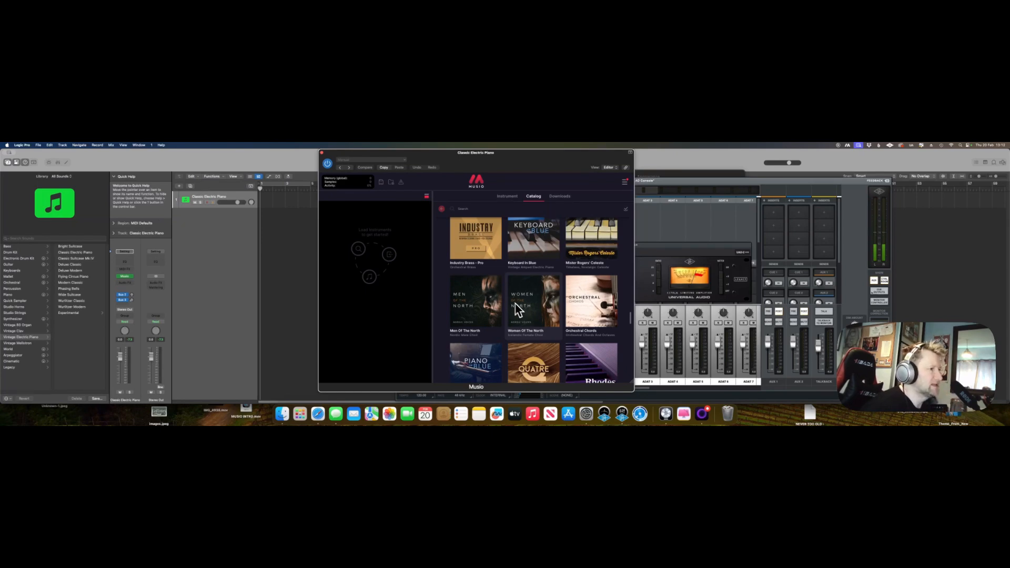
scroll(549, 332, down, 2)
scroll(549, 332, down, 10)
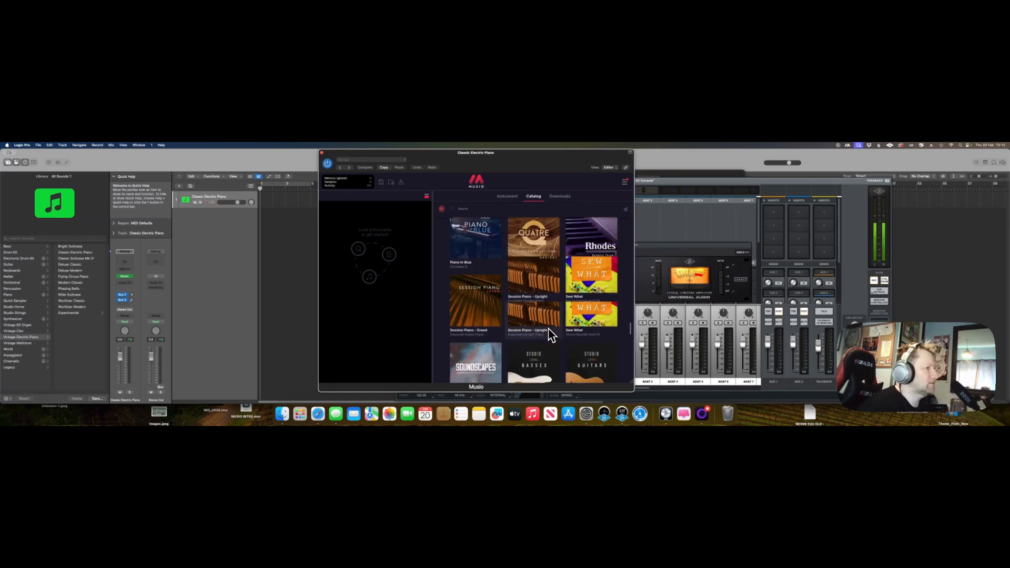
scroll(548, 327, down, 10)
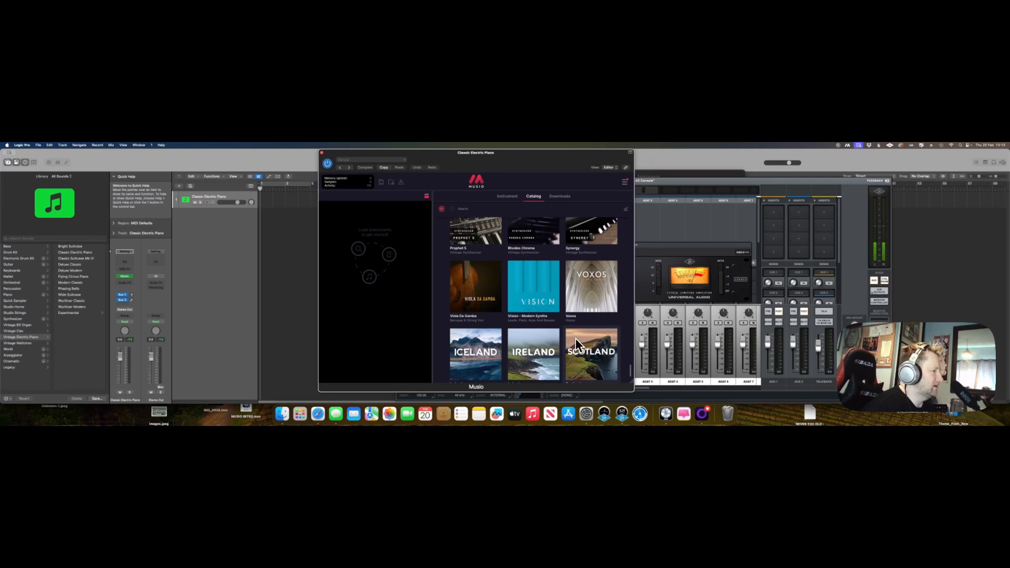
scroll(576, 339, down, 2)
scroll(579, 345, down, 2)
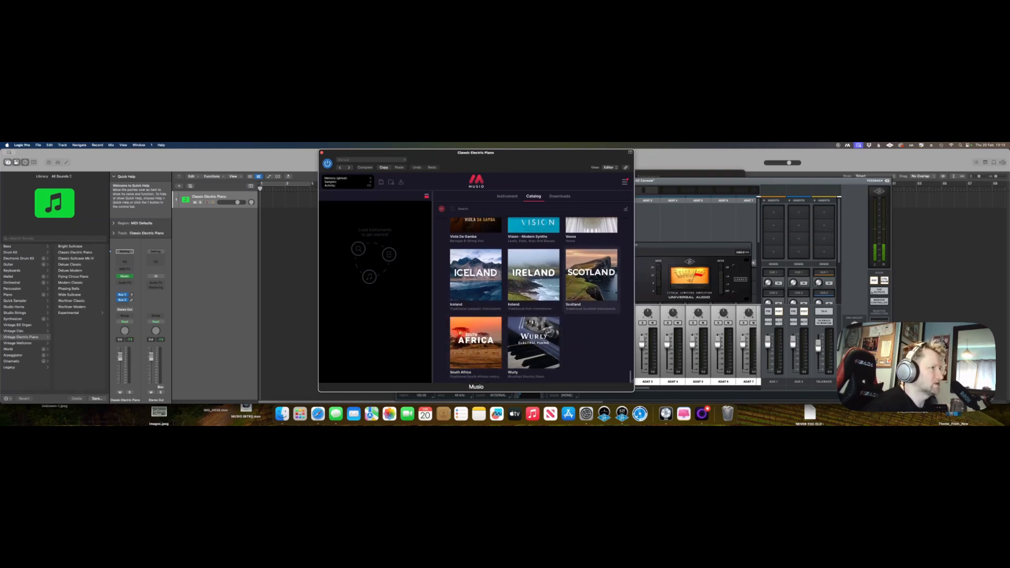
Find the CineStrings Core library further up in the catalog and open its list of Violins I patches.
scroll(566, 312, up, 10)
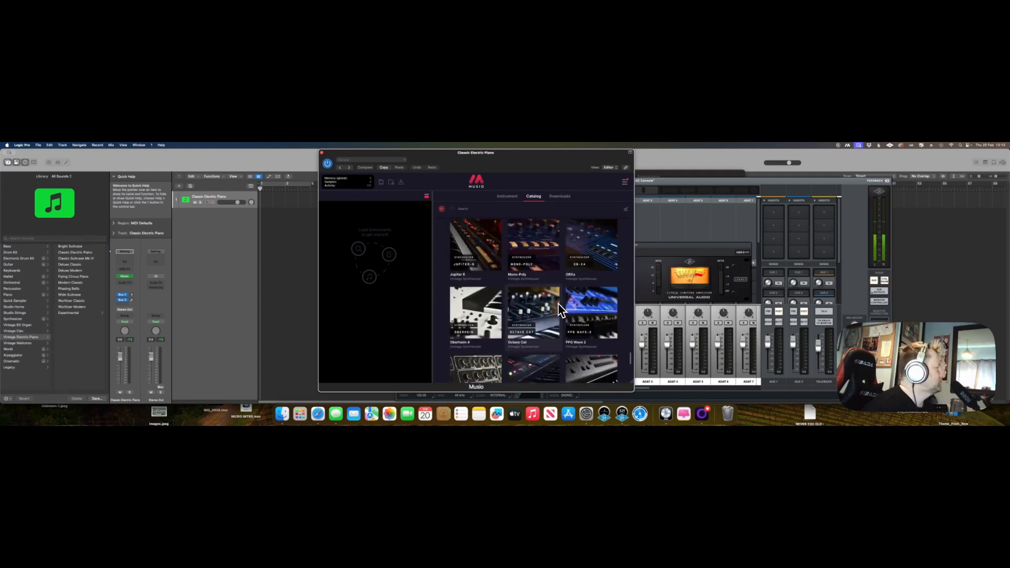
scroll(561, 309, up, 10)
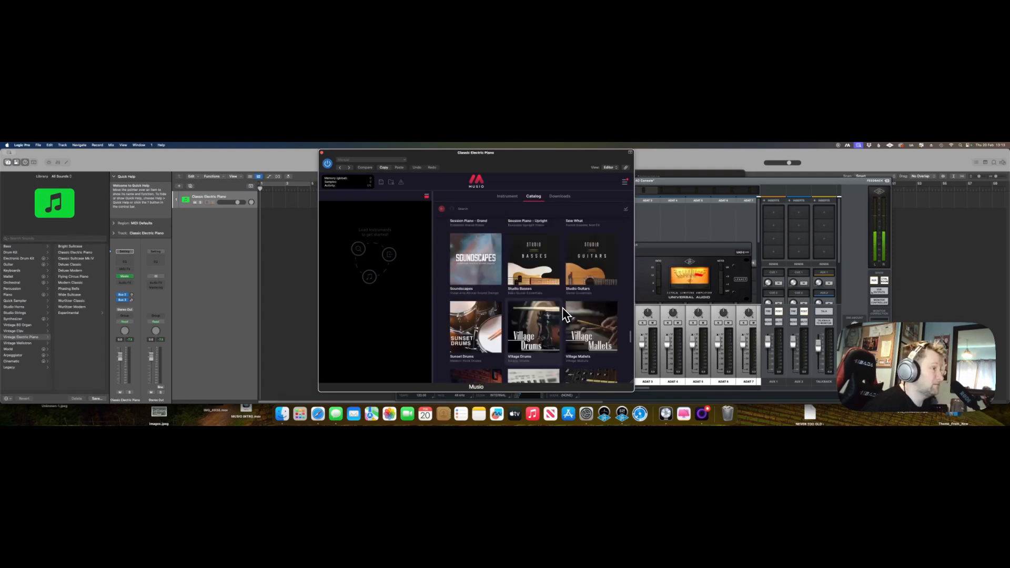
scroll(561, 312, up, 2)
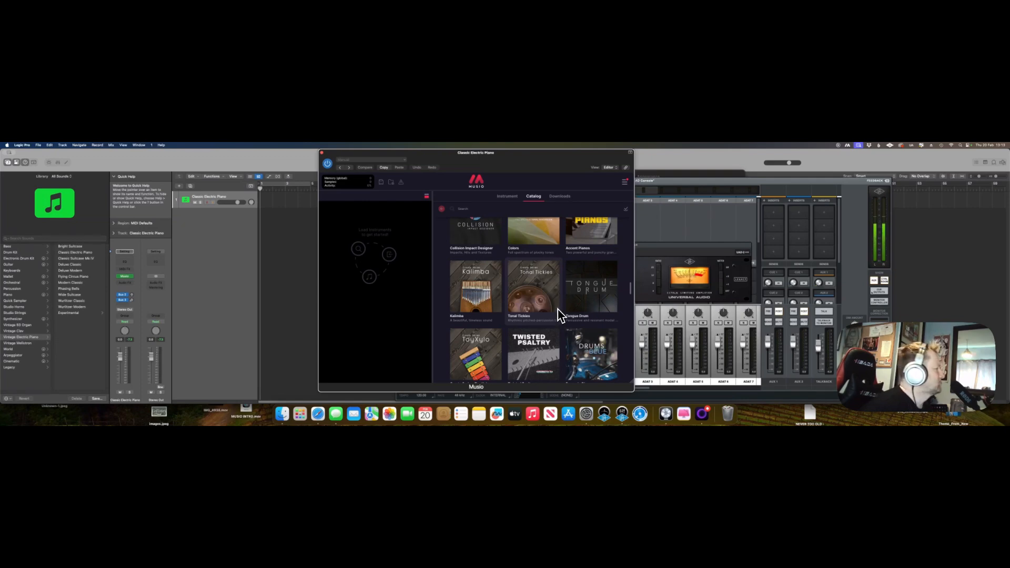
scroll(561, 315, up, 5)
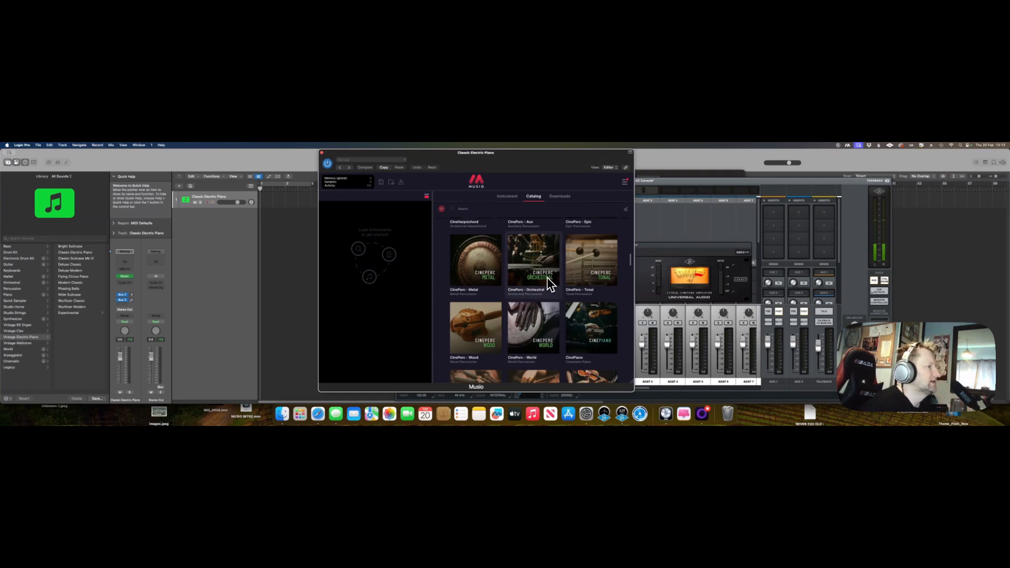
scroll(548, 277, down, 3)
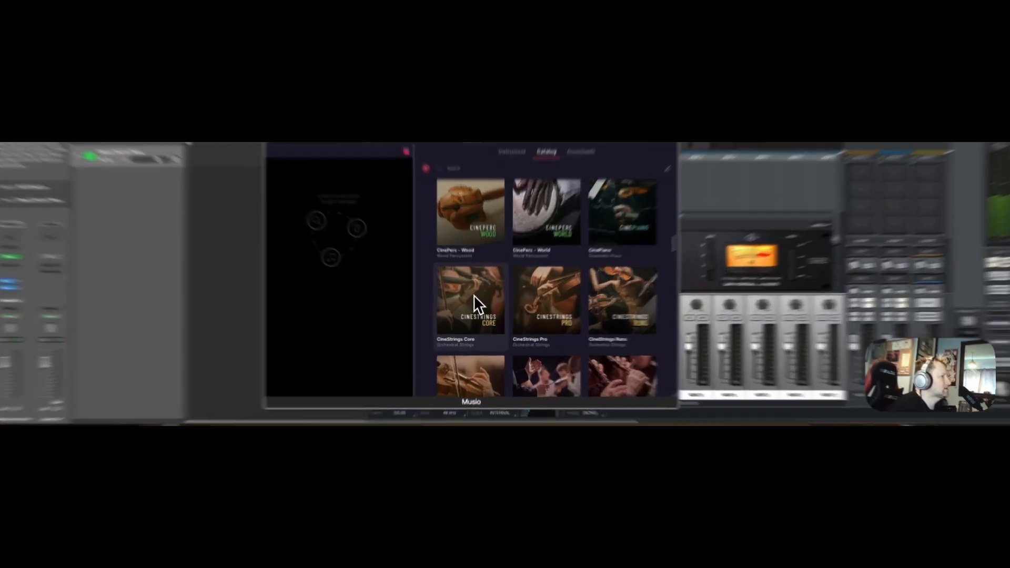
click(480, 311)
scroll(510, 338, down, 3)
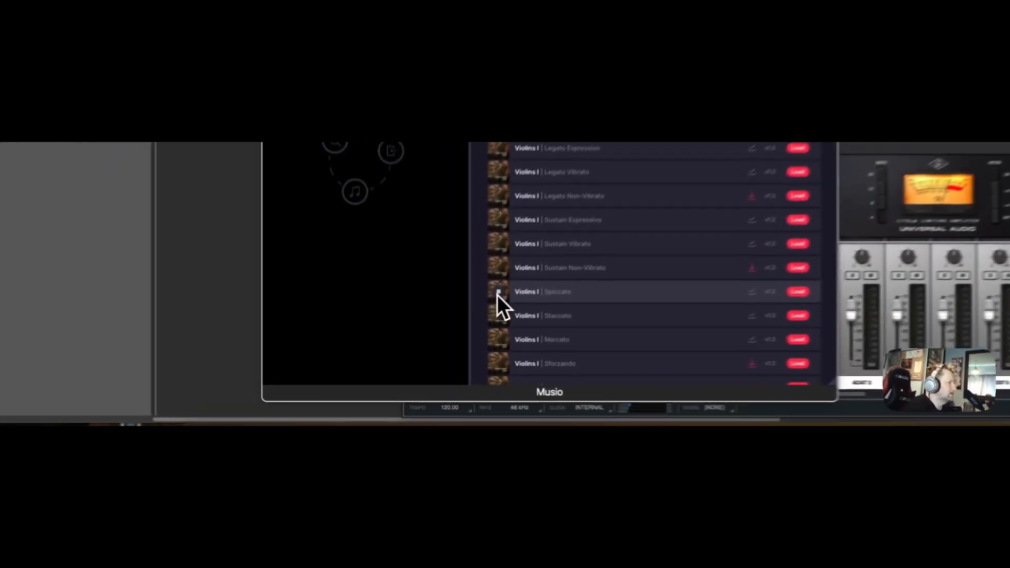
Preview the Violins I Spiccato patch of CineStrings Core and load it into the instrument rack.
click(448, 332)
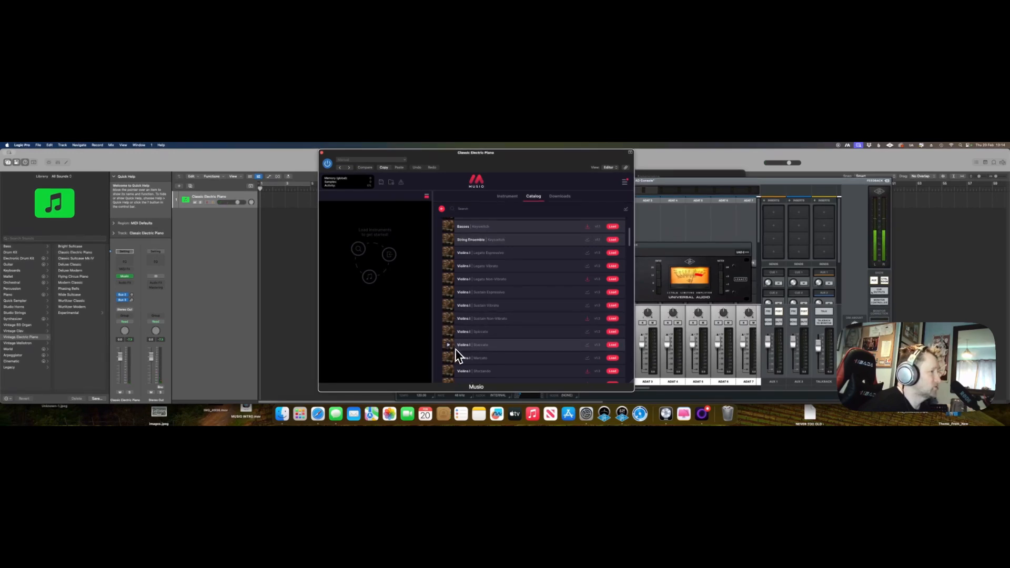
scroll(543, 337, down, 1)
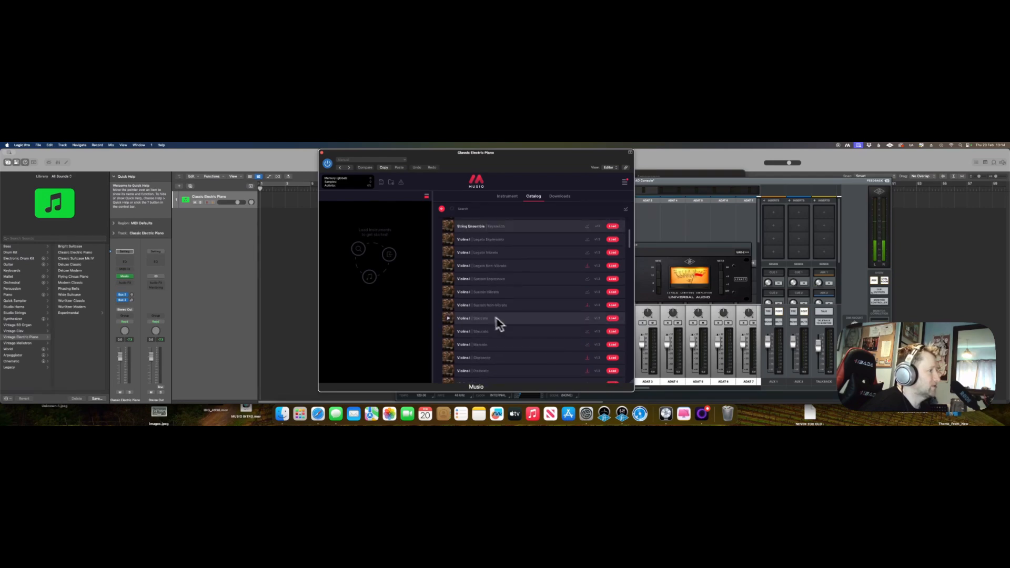
click(612, 322)
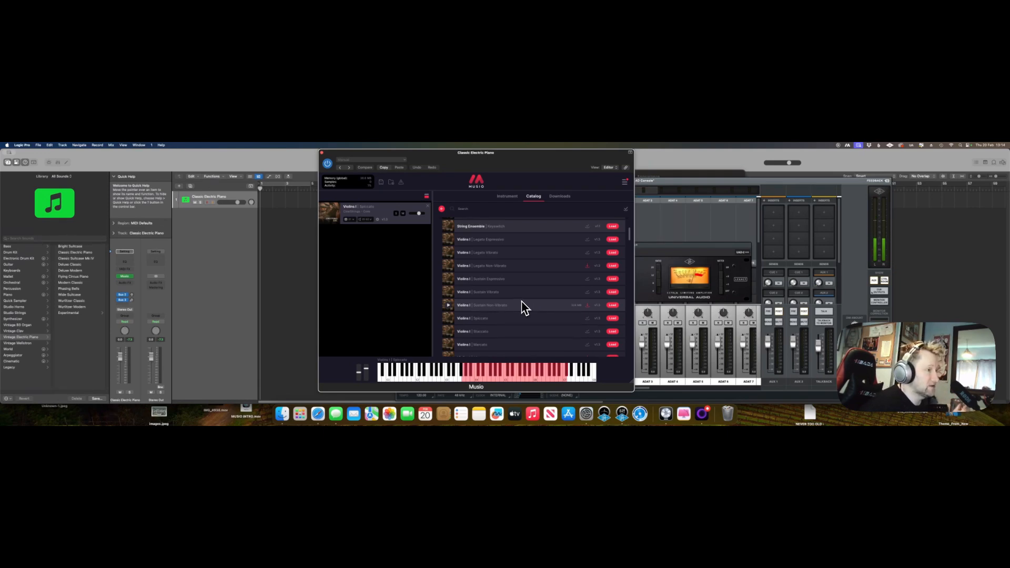
Look through the other violin and viola articulations in the CineStrings Core patch list.
scroll(523, 305, up, 3)
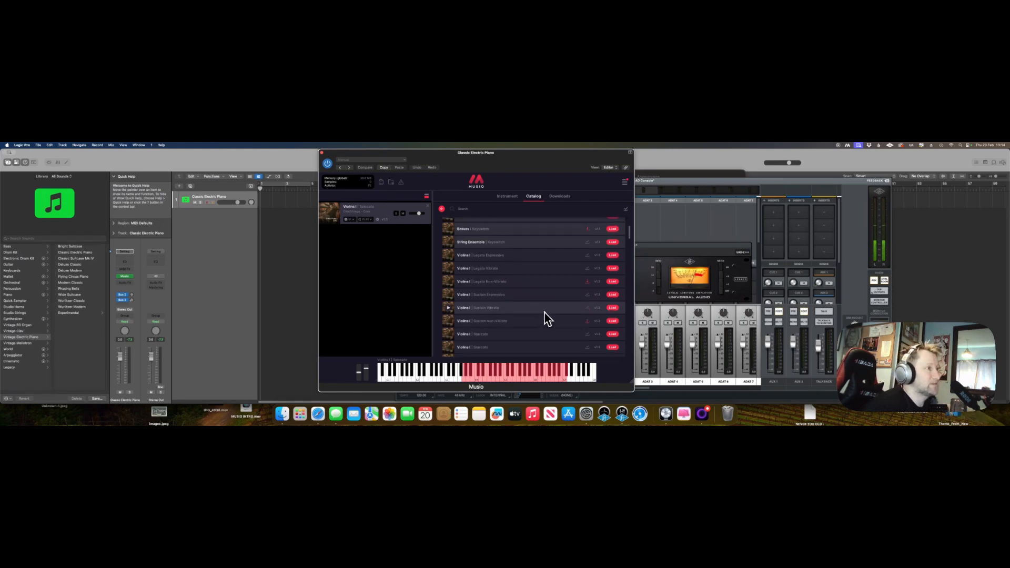
scroll(554, 337, down, 10)
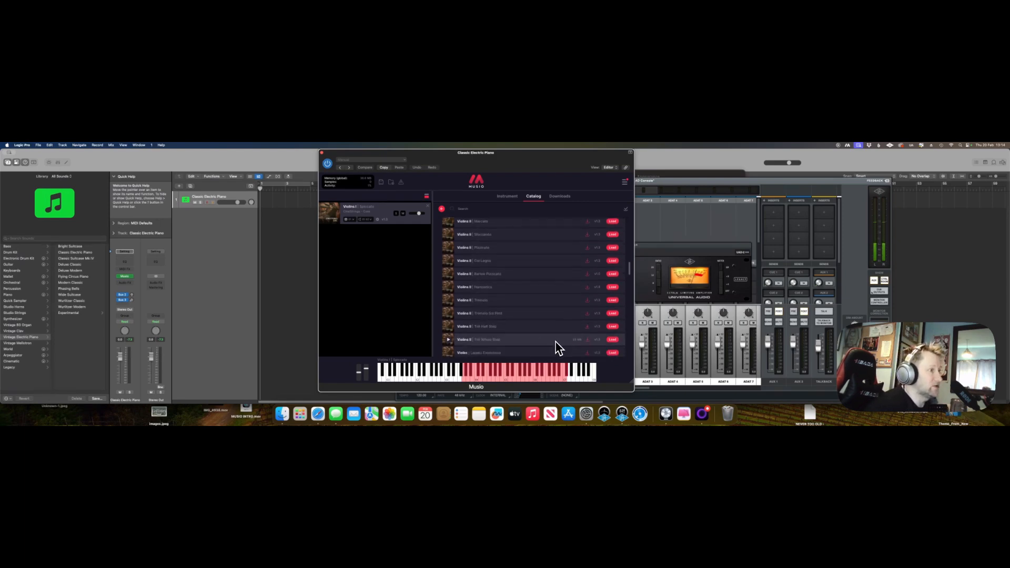
scroll(558, 349, up, 5)
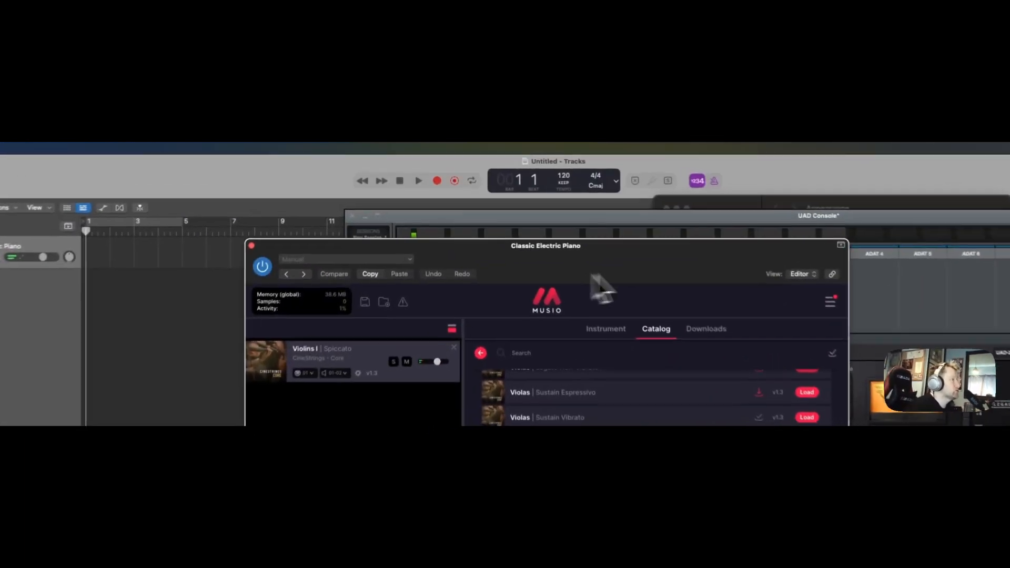
Record a MIDI performance with the spiccato violins on the Classic Electric Piano track from bar 1 to about bar 22.
click(437, 181)
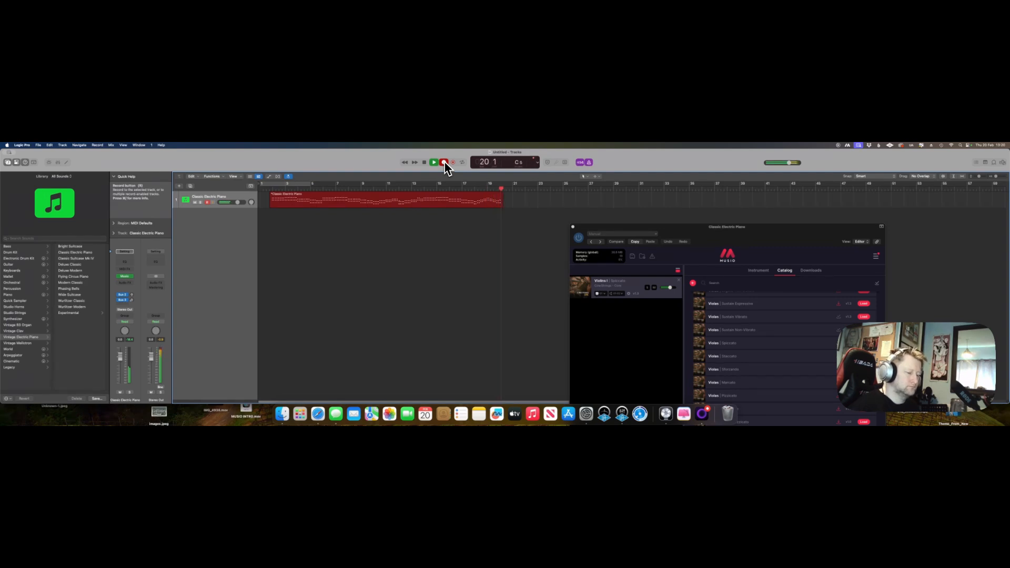
key(space)
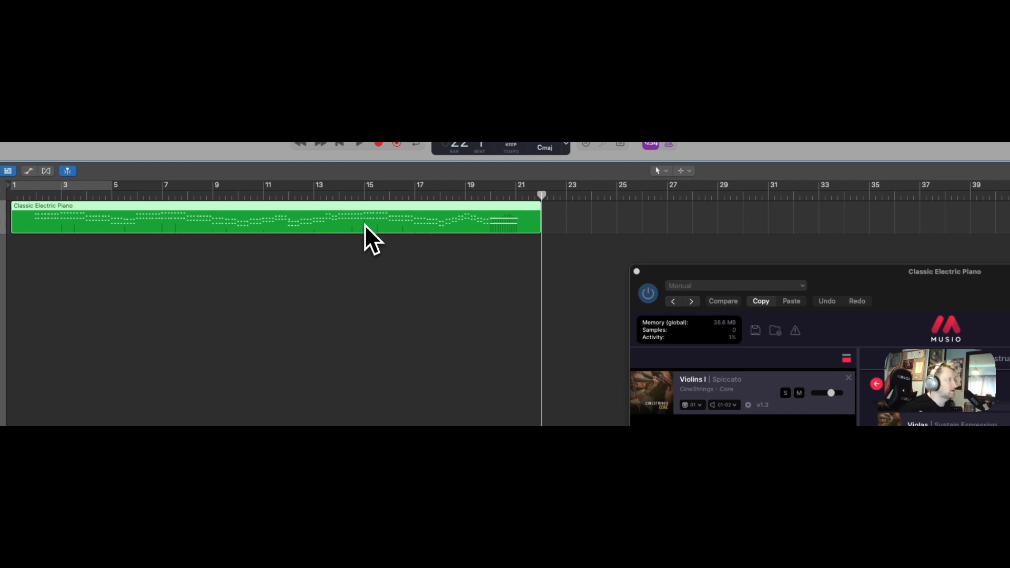
Move the playhead to bar 13 and select the loaded Violins I Spiccato patch in the Musio rack.
click(315, 196)
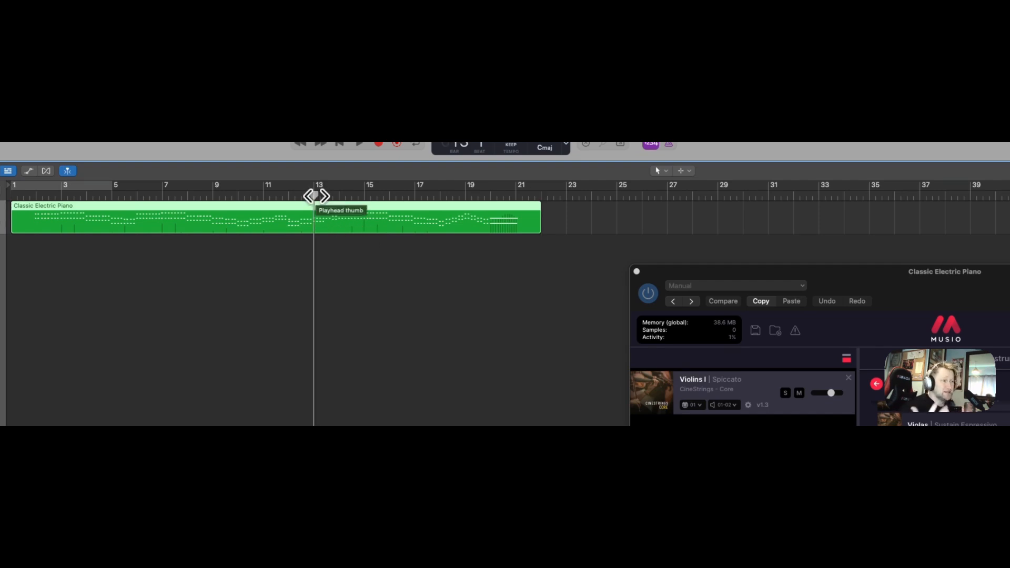
click(345, 283)
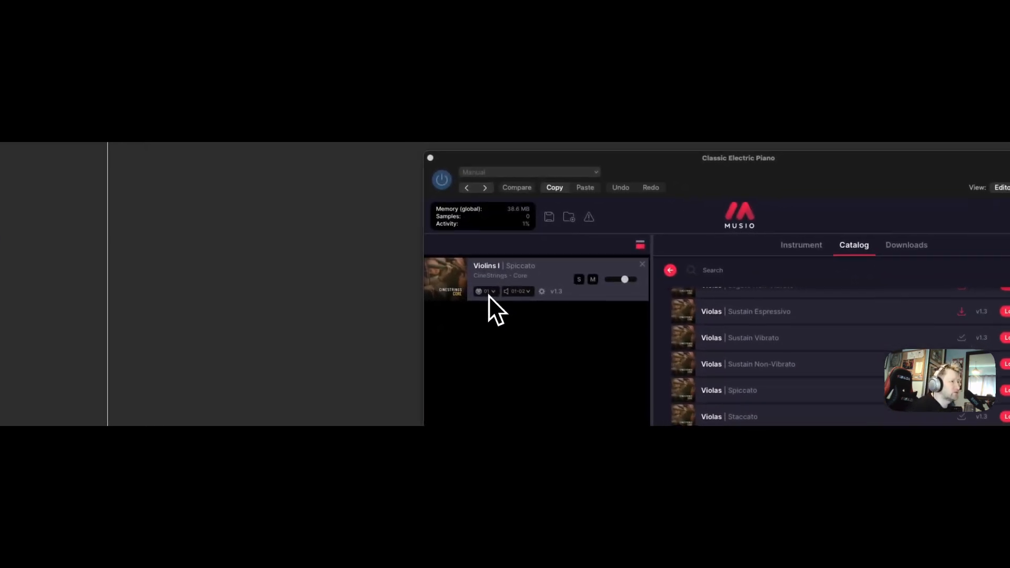
click(516, 280)
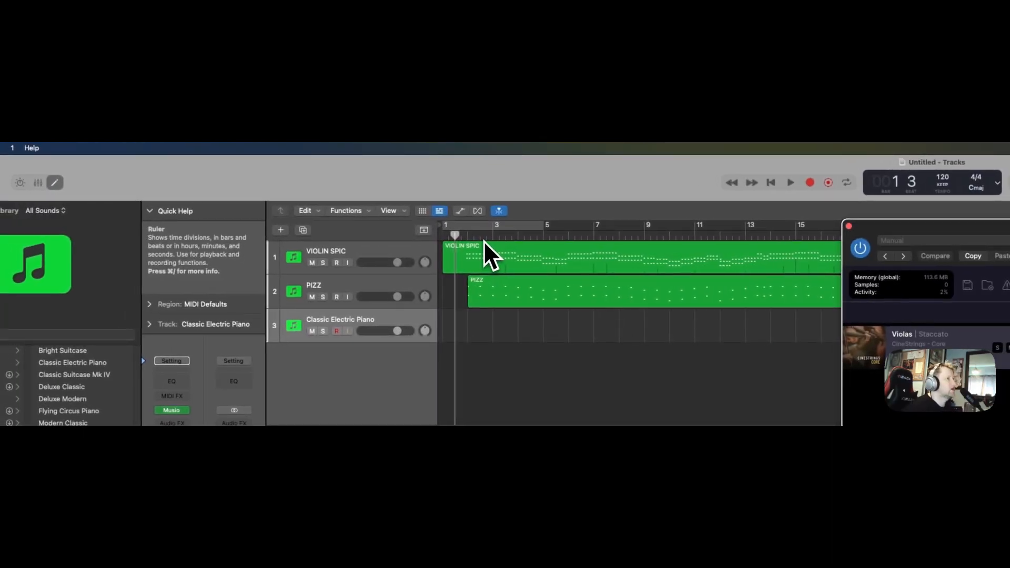
Play back the VIOLIN SPIC and PIZZ tracks together from bar 1.
click(445, 236)
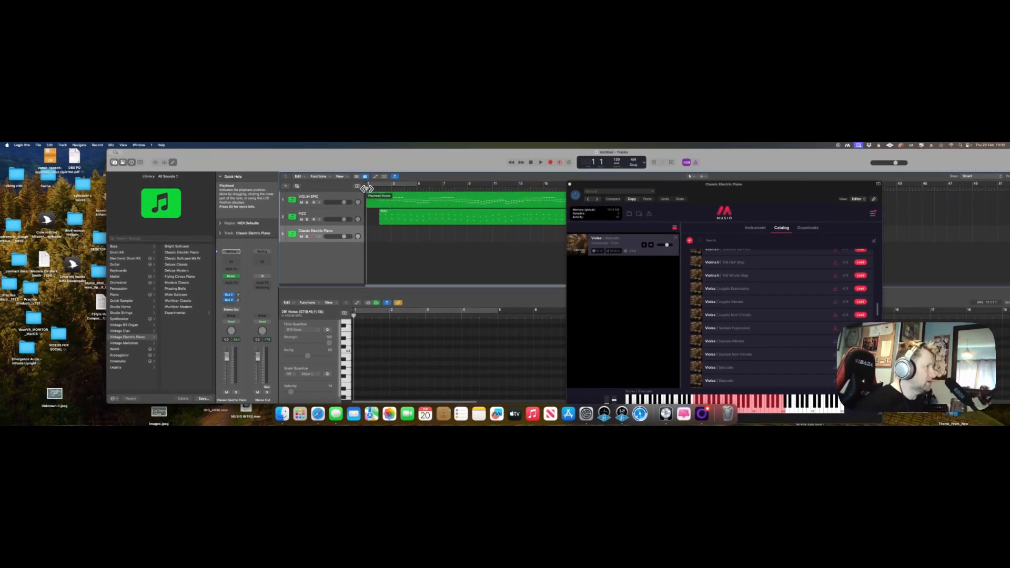
key(space)
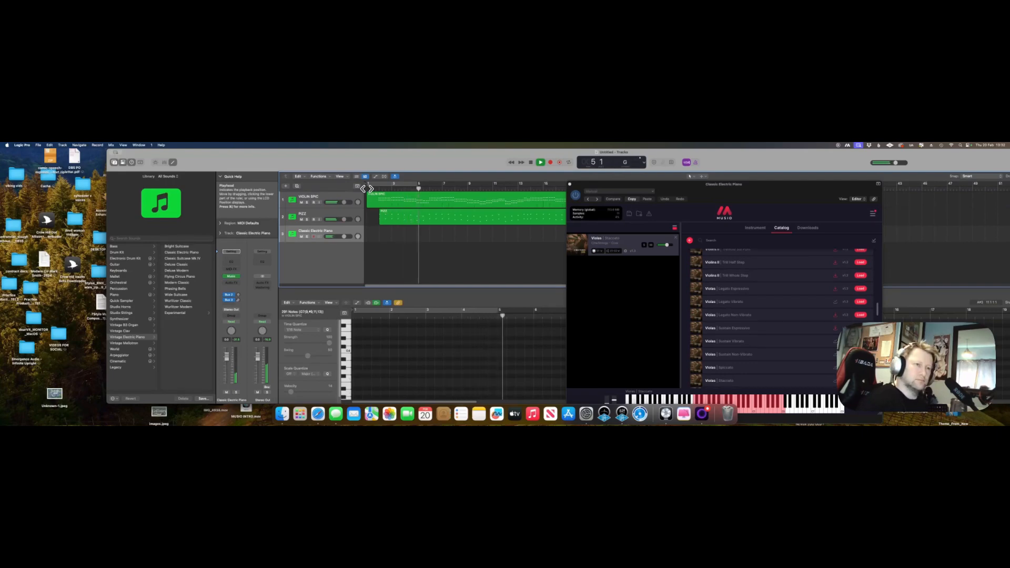
key(space)
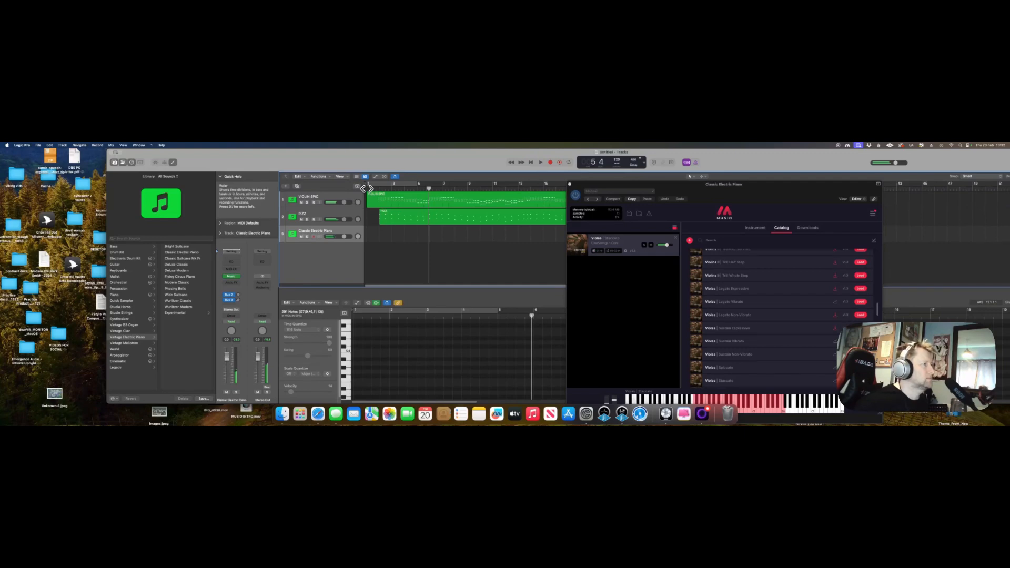
Return to the start of the song and record a Violas Staccato part on track 3 up to about bar 22.
click(368, 190)
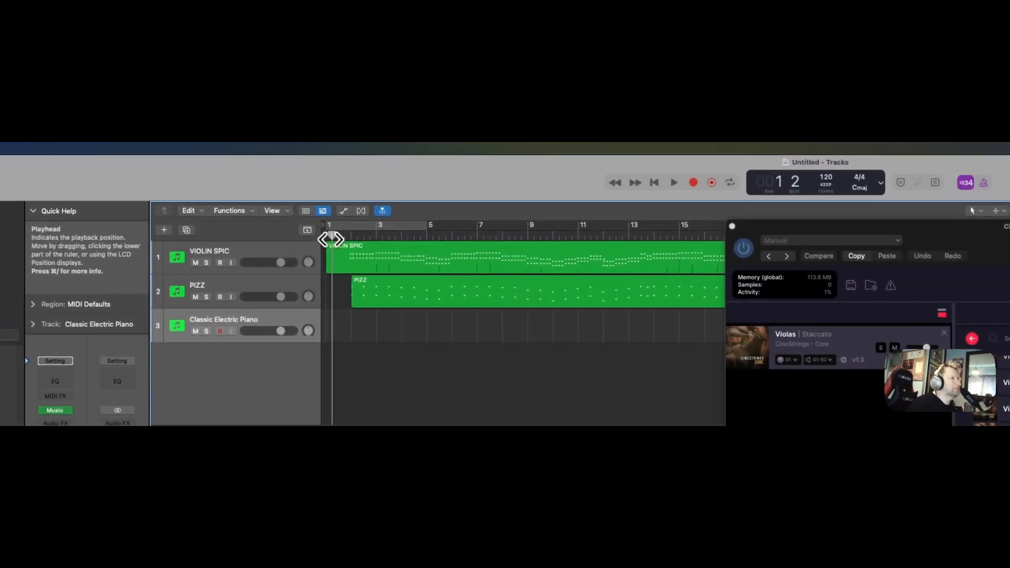
click(654, 185)
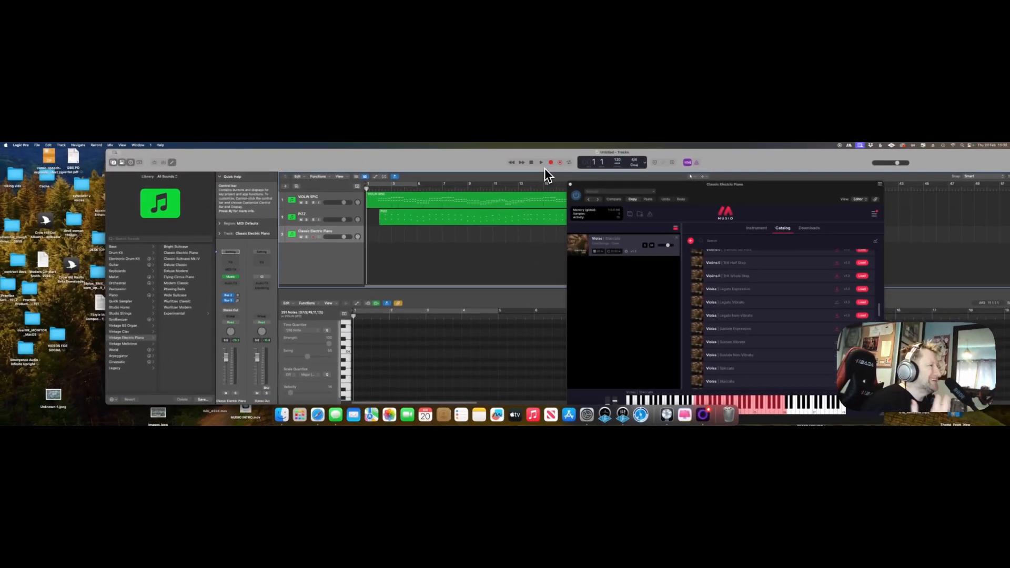
key(r)
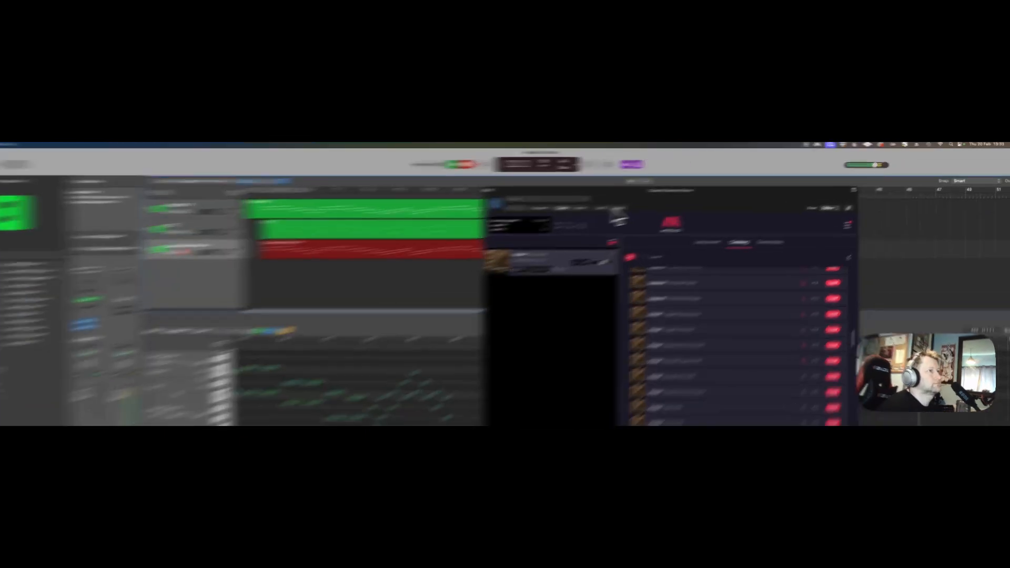
key(space)
Reposition the Musio window beside the recorded regions and move the playhead back near the start of the song.
drag(679, 186, 736, 216)
drag(488, 276, 667, 297)
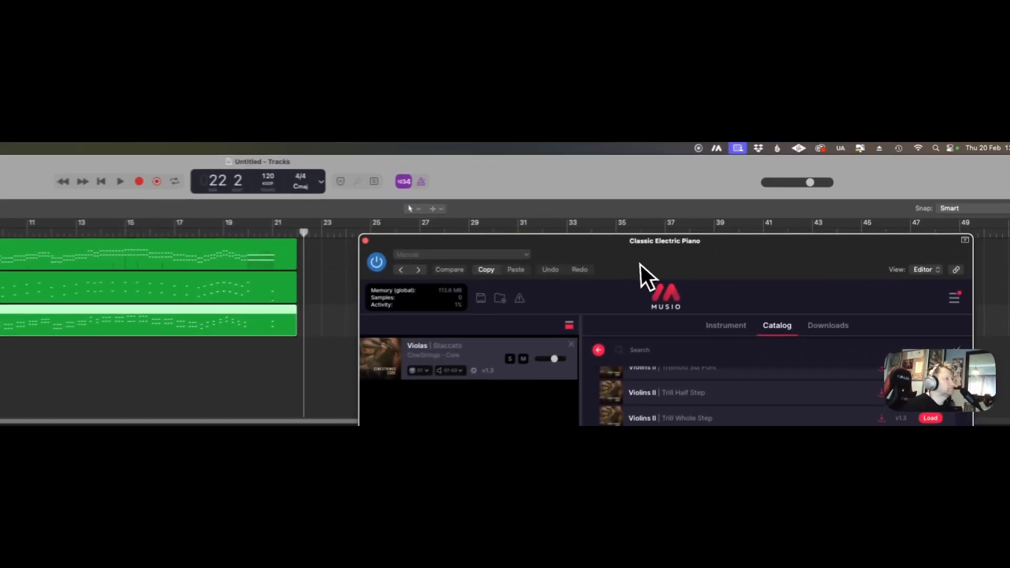
drag(447, 243, 275, 241)
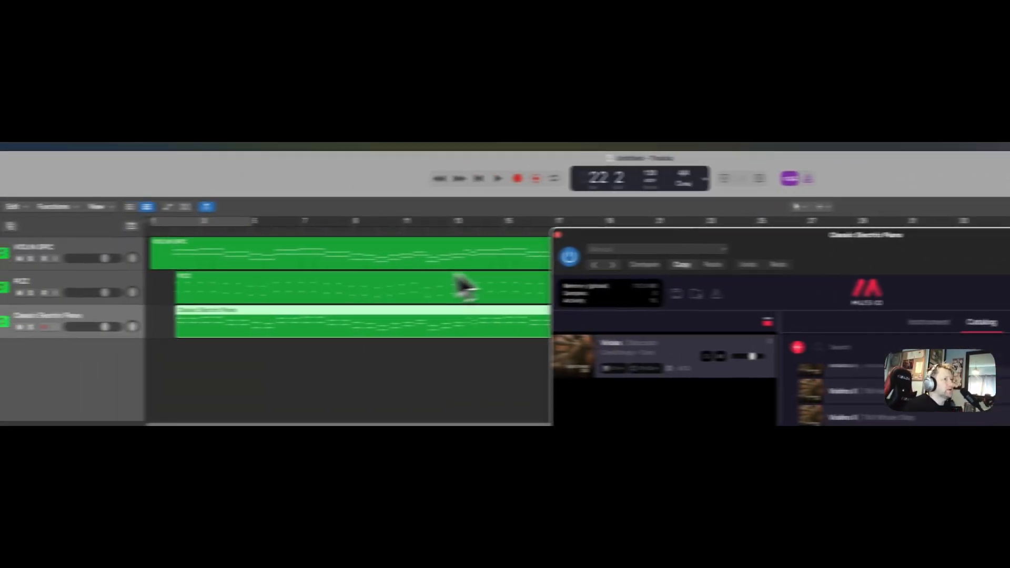
drag(590, 236, 492, 226)
click(236, 191)
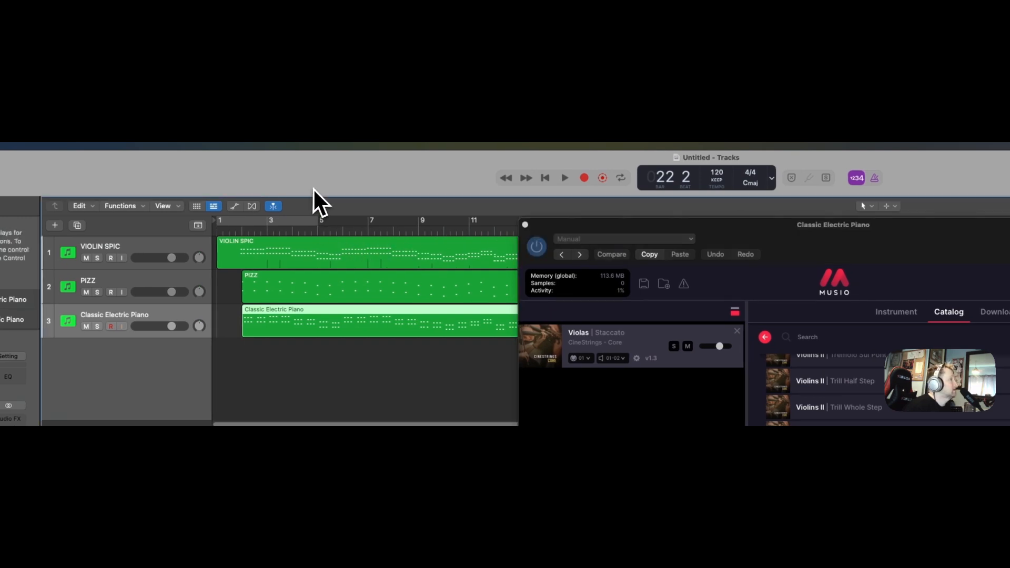
click(298, 229)
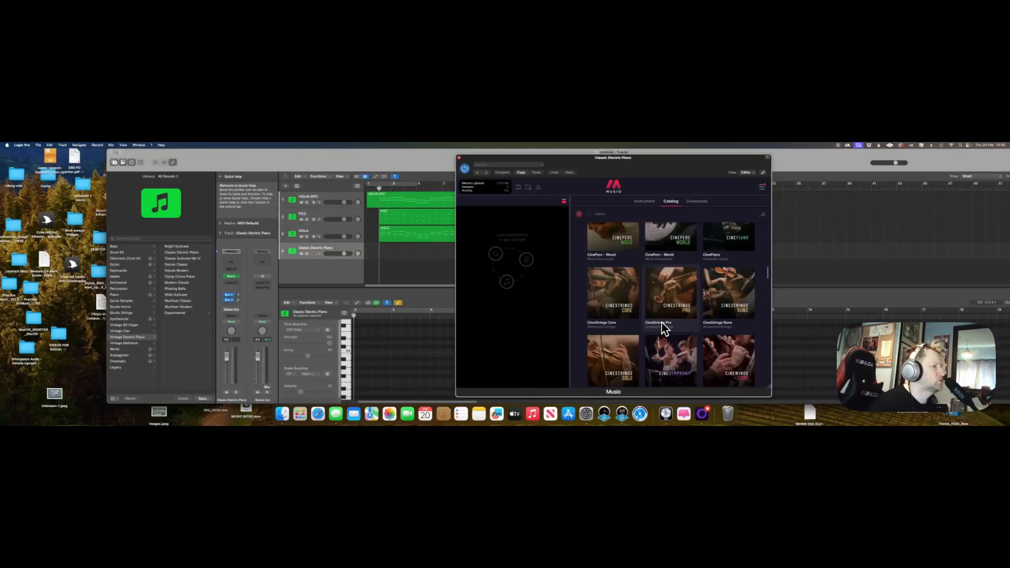
Find the CineWinds Core library further down in the Musio catalog and open it.
scroll(664, 329, down, 4)
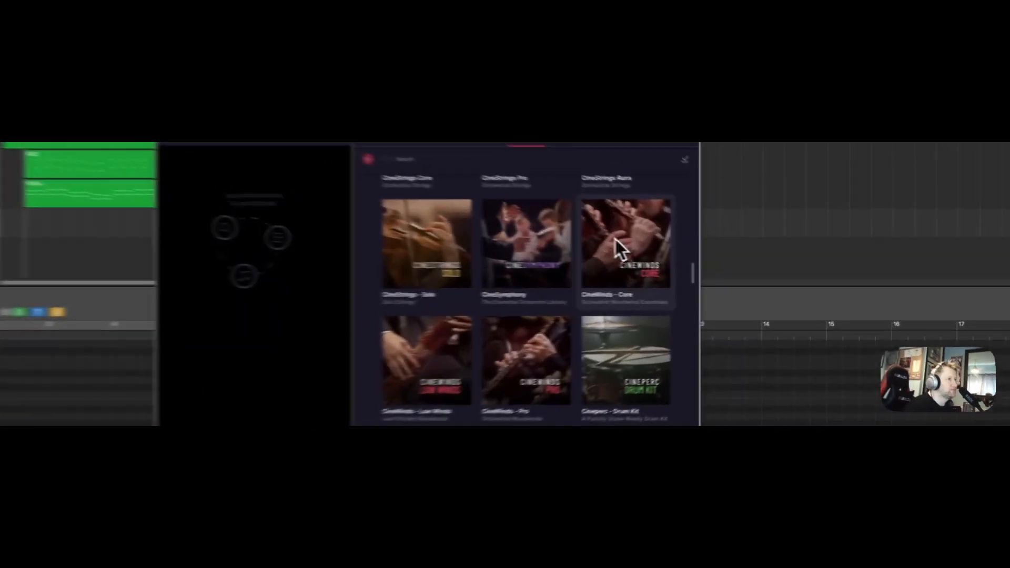
click(724, 266)
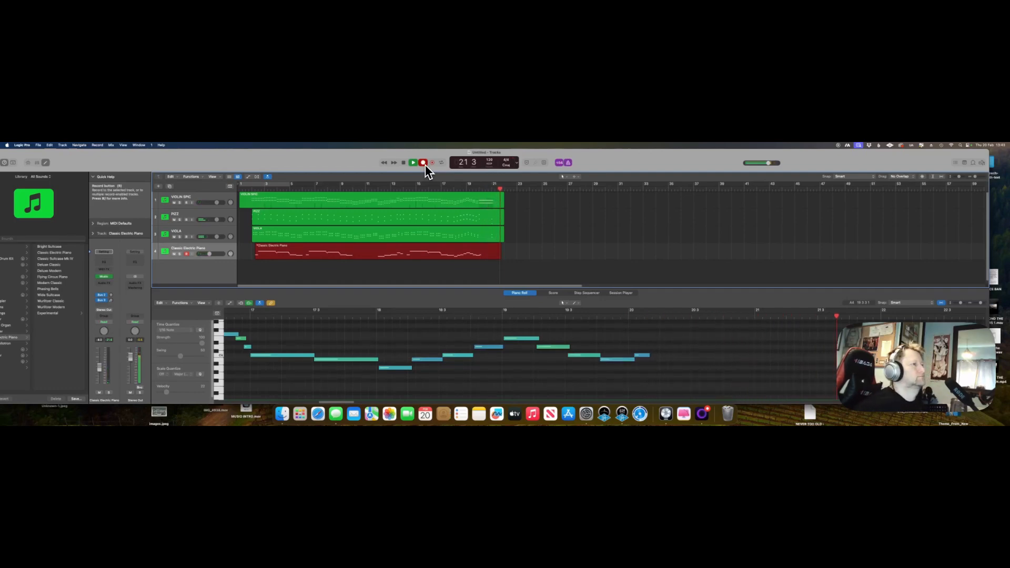
End the recording of the melody on track 4 at about bar 22 and rename the track OBOE.
key(space)
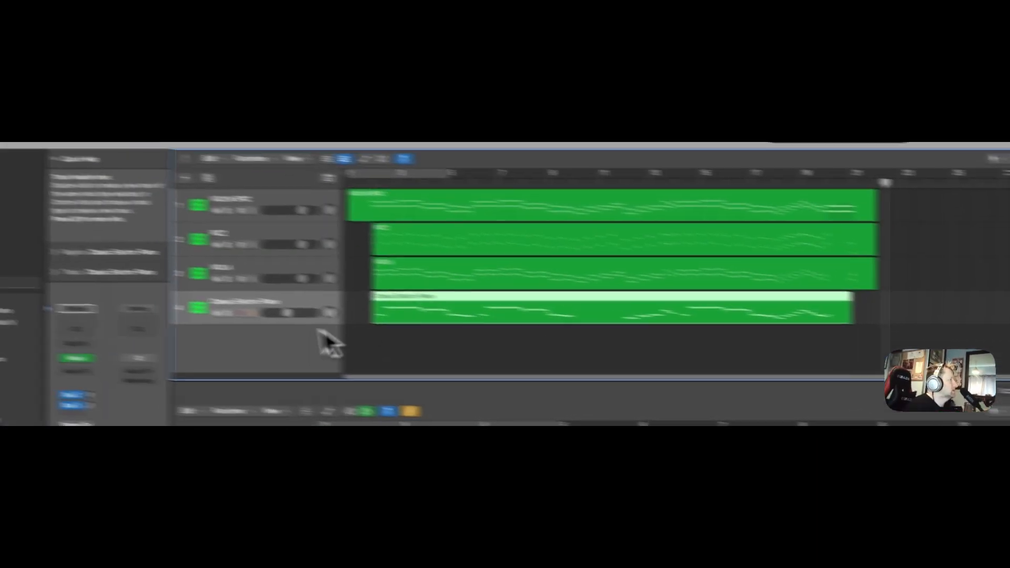
double_click(268, 303)
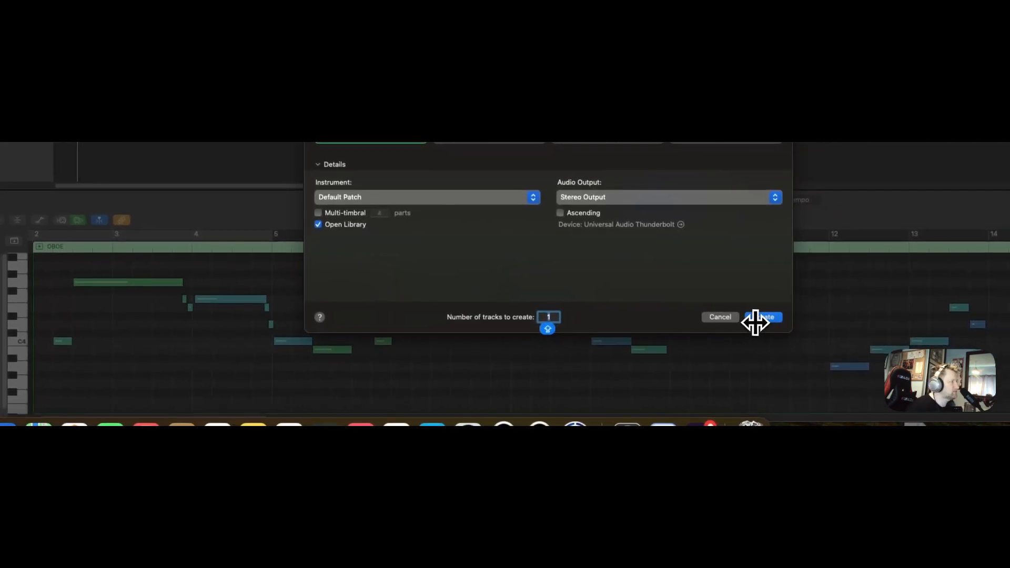
Create one new software instrument track with Musio, preview the flute articulations and load the Flute Sustain patch.
click(851, 345)
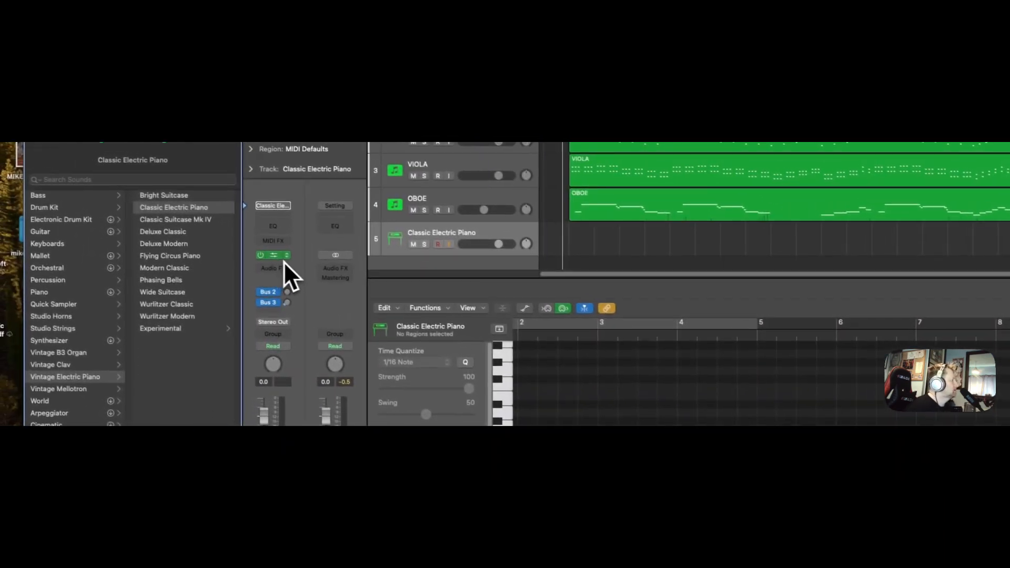
click(294, 258)
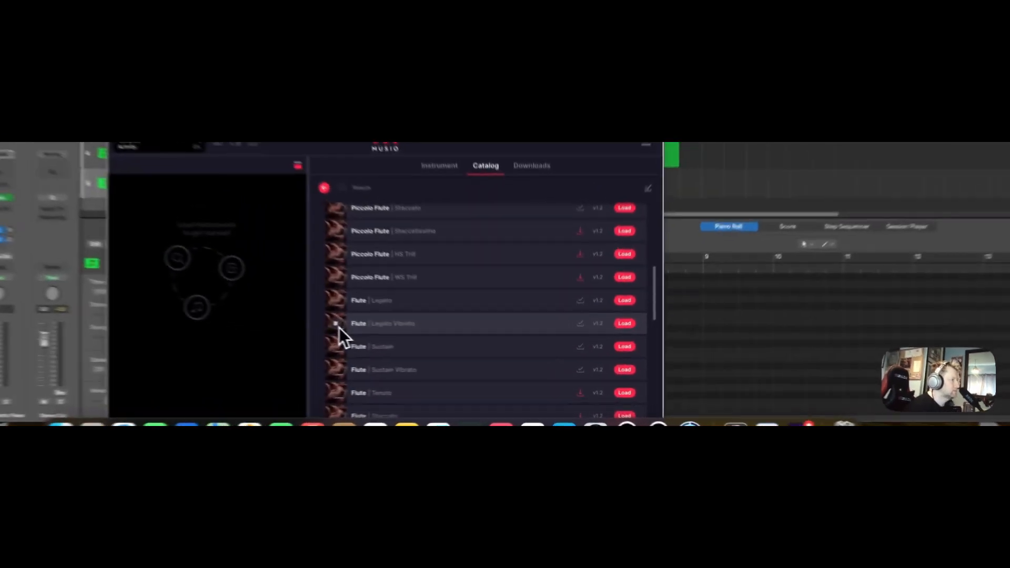
click(439, 350)
click(308, 319)
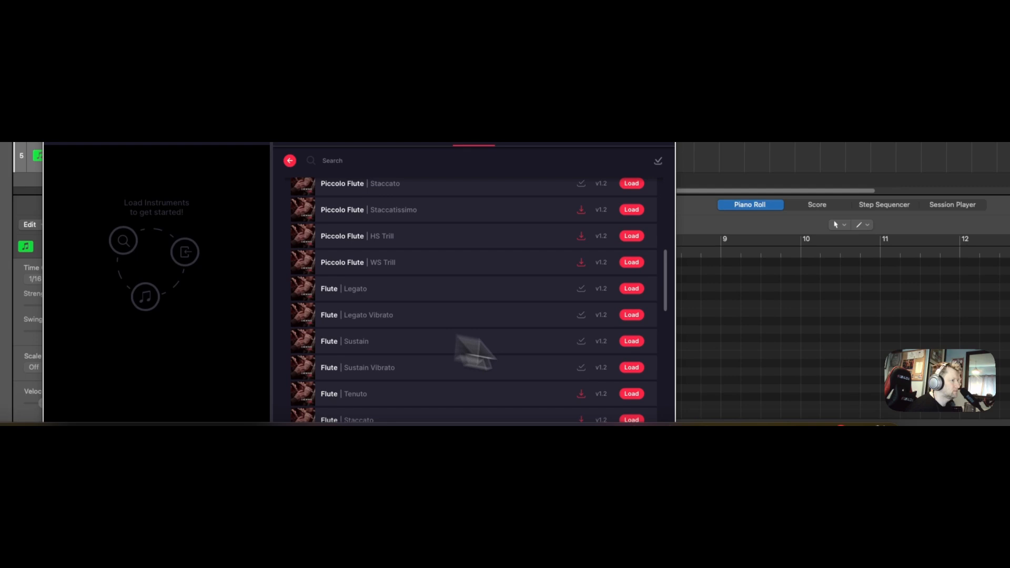
click(637, 339)
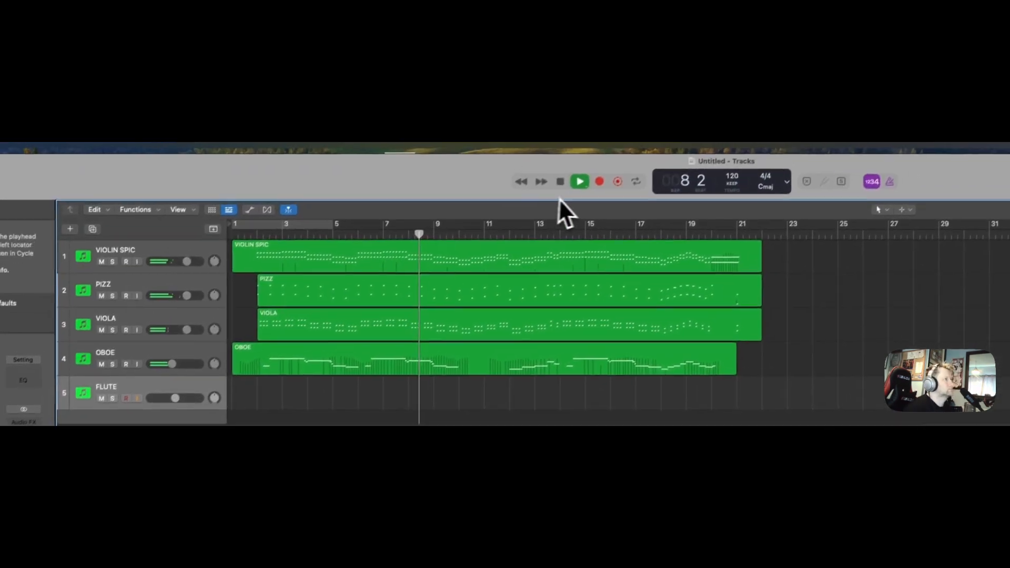
Record a melody on the FLUTE track from about bar 9 to bar 21 during playback.
click(595, 188)
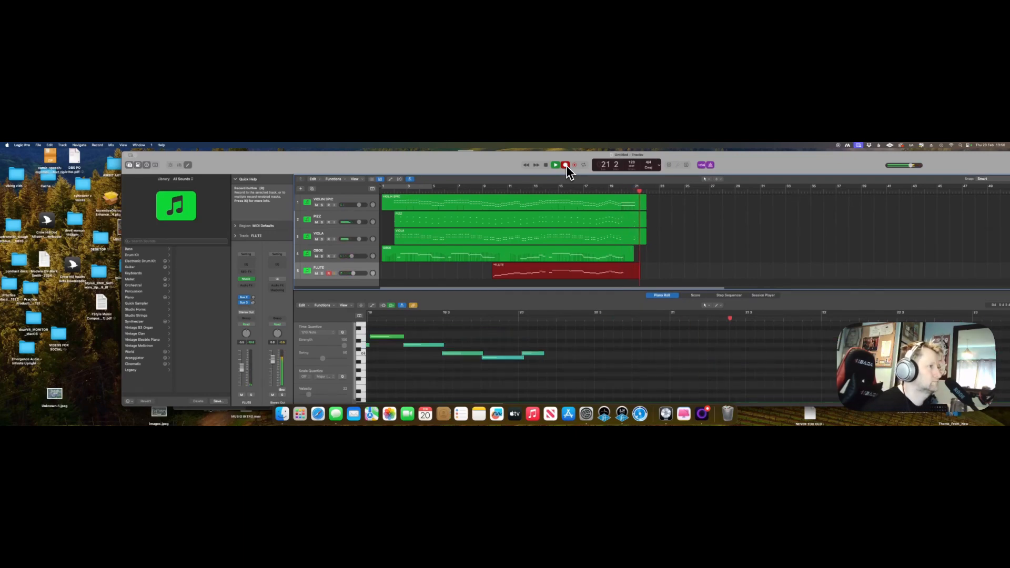
click(565, 165)
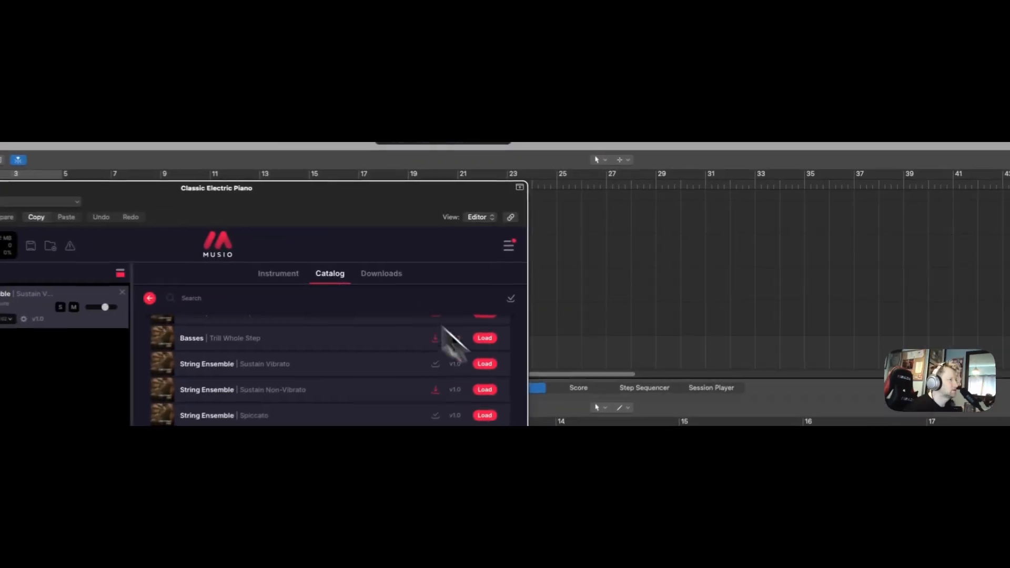
Move the Musio window out of the way and record a String Ensemble sustain part on track 6 from about bar 12 to 22.
drag(297, 190, 713, 347)
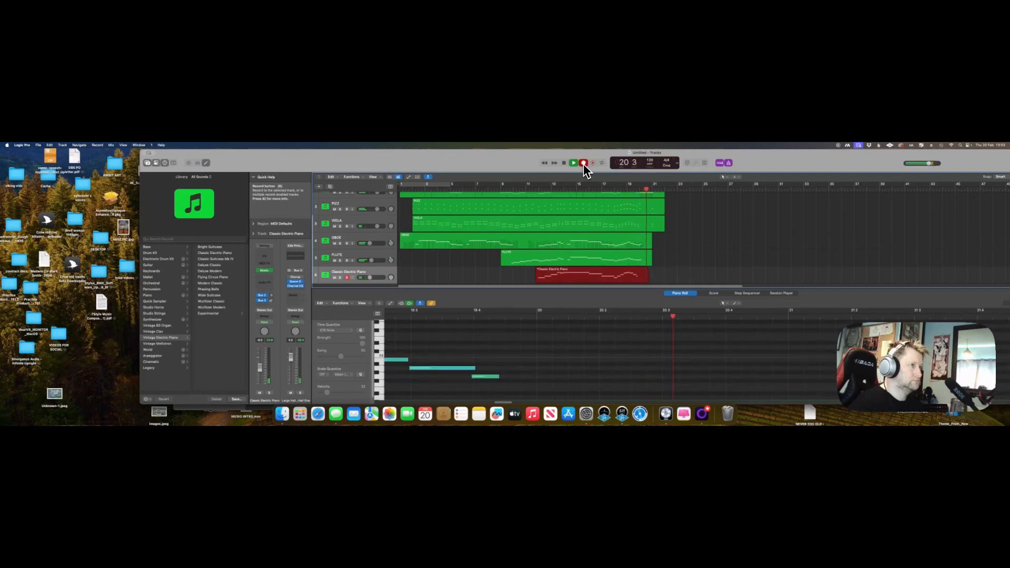
key(space)
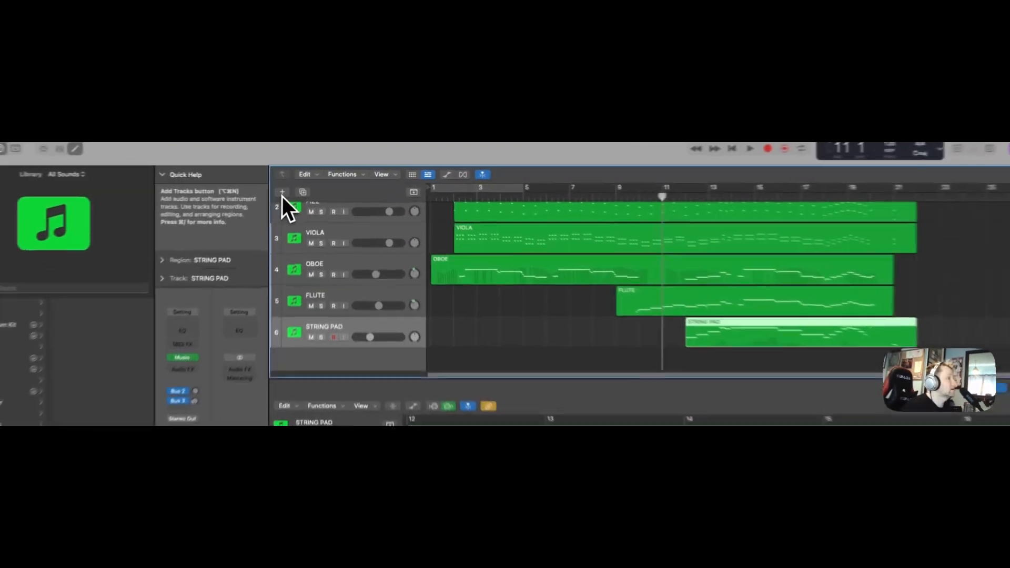
Add another software instrument track with Musio and load Randy's Celeste from the Randy Kerber - Celeste library.
click(318, 187)
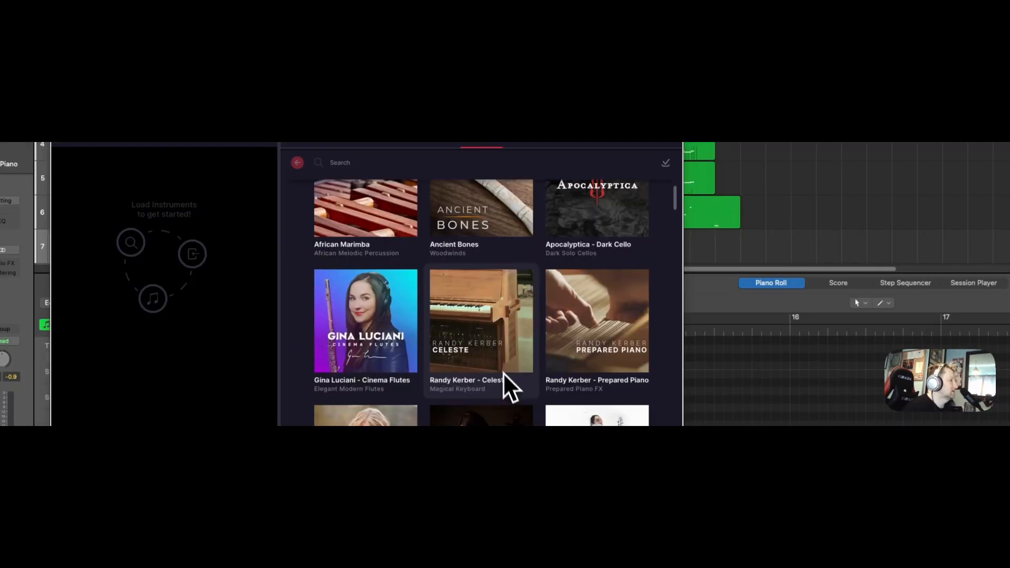
click(491, 342)
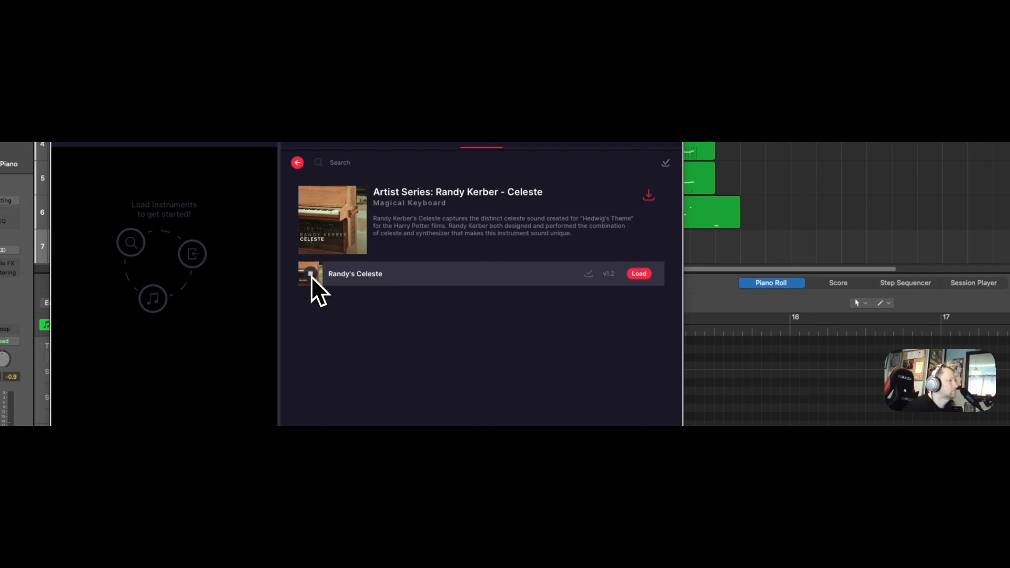
click(638, 273)
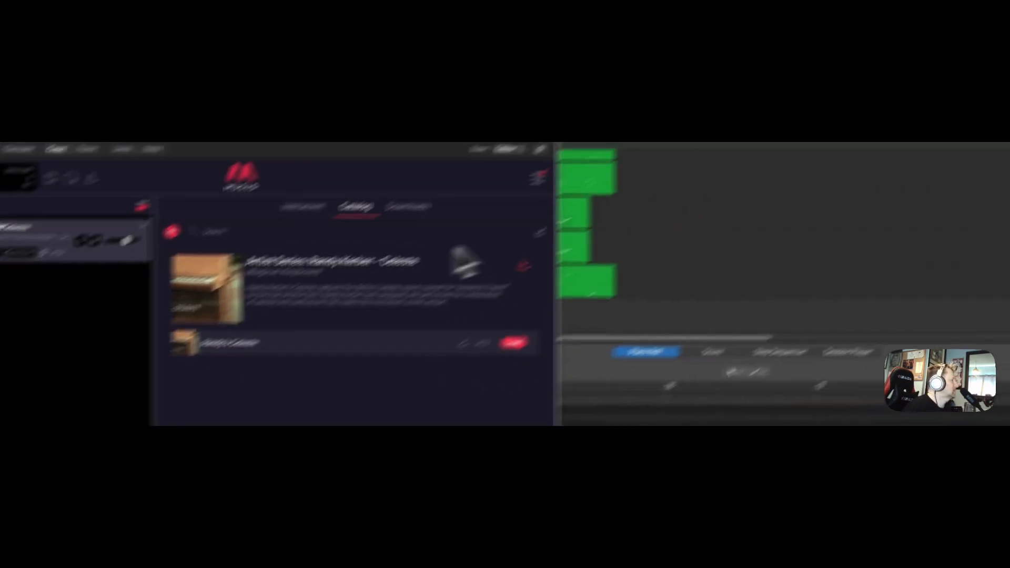
Move the Musio window below the tracks and record a celeste part on track 7 from about bar 12 to 22.
drag(257, 207, 766, 421)
click(203, 214)
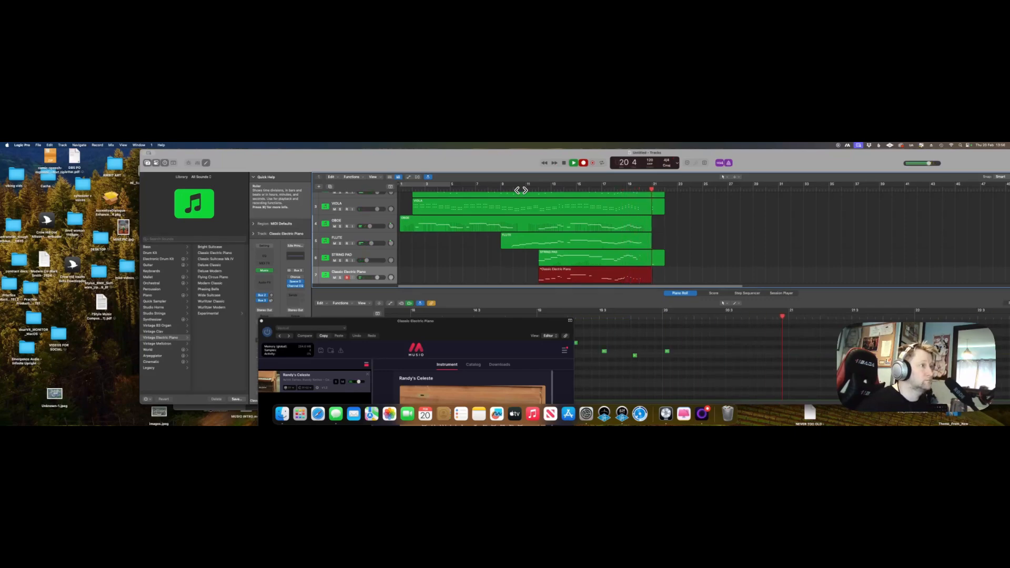
key(space)
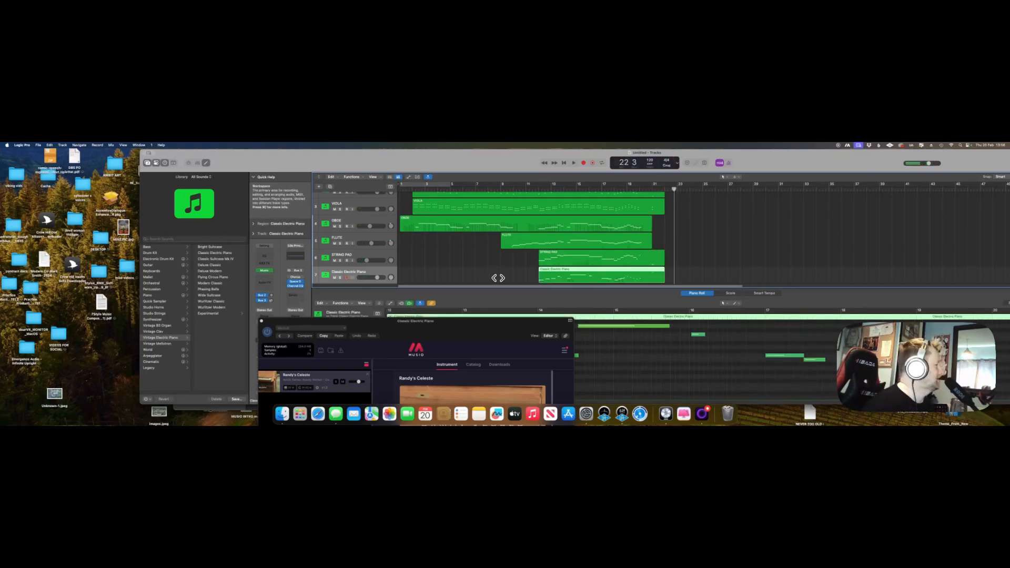
Rename track 7 as CELESTE and close its Musio plug-in window.
double_click(381, 271)
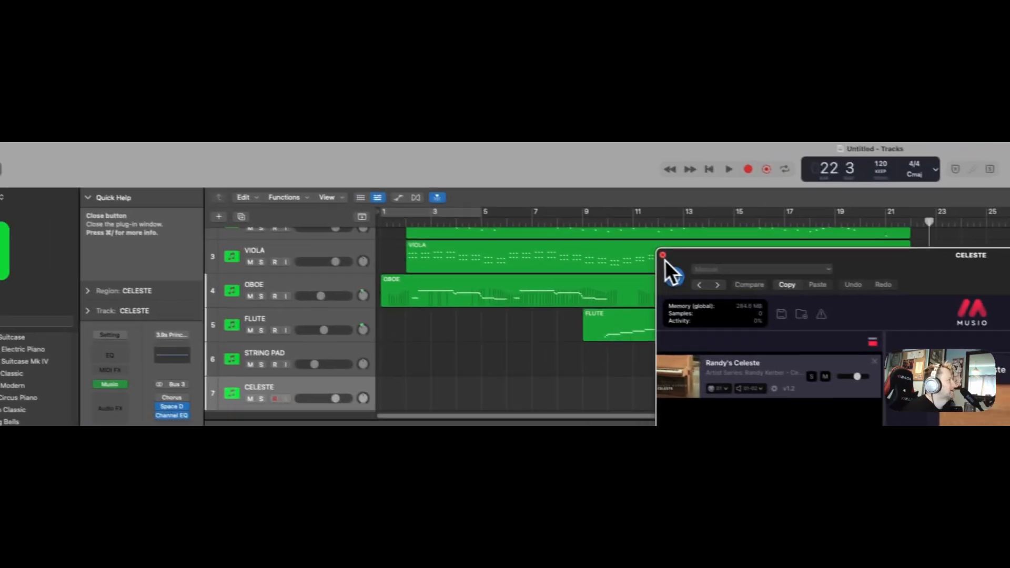
click(664, 256)
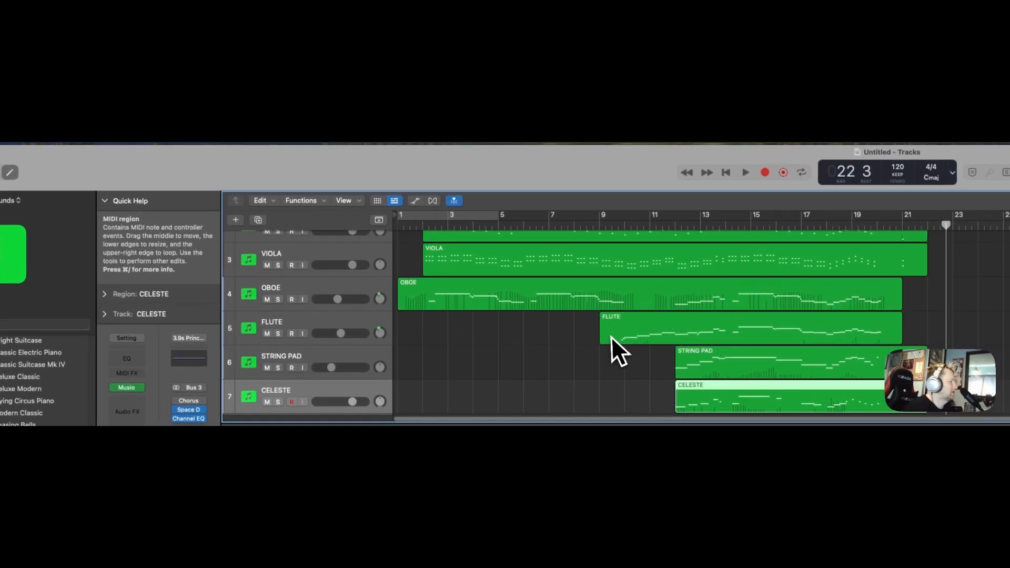
Add another software instrument track with Musio and load the Sleighbells patch from the Handbells library.
scroll(613, 354, down, 3)
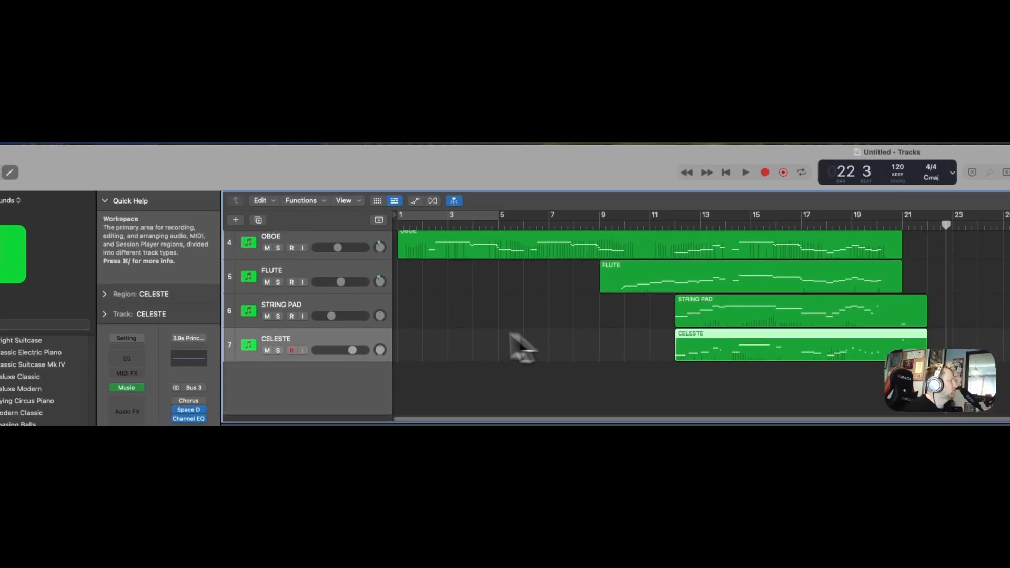
click(375, 311)
click(355, 339)
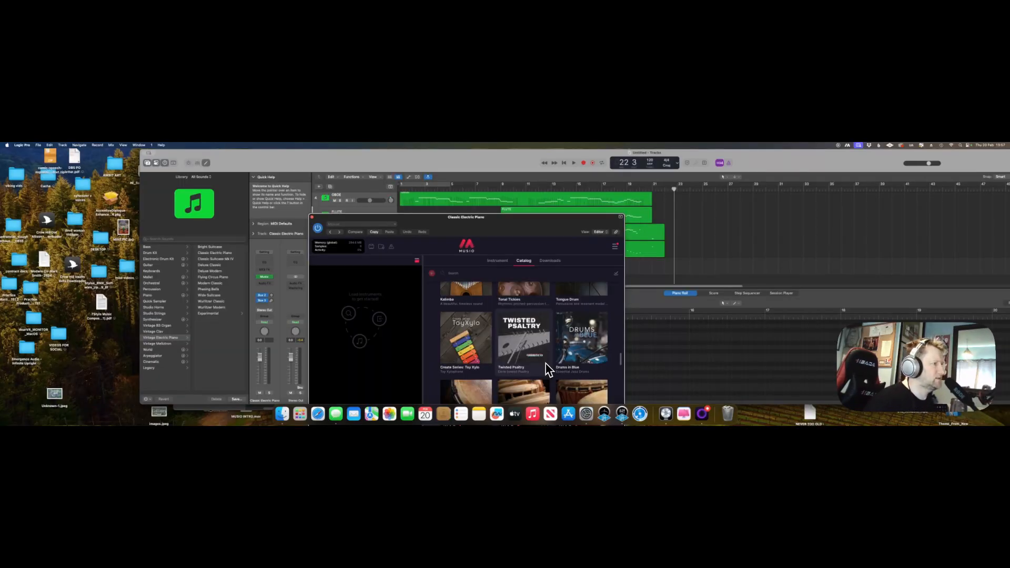
scroll(547, 370, down, 5)
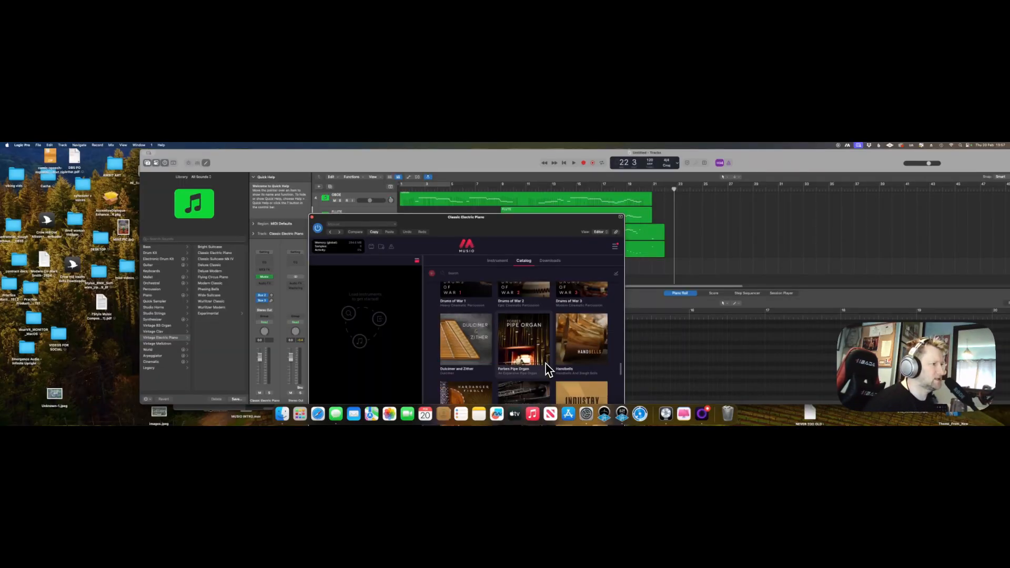
scroll(547, 370, down, 1)
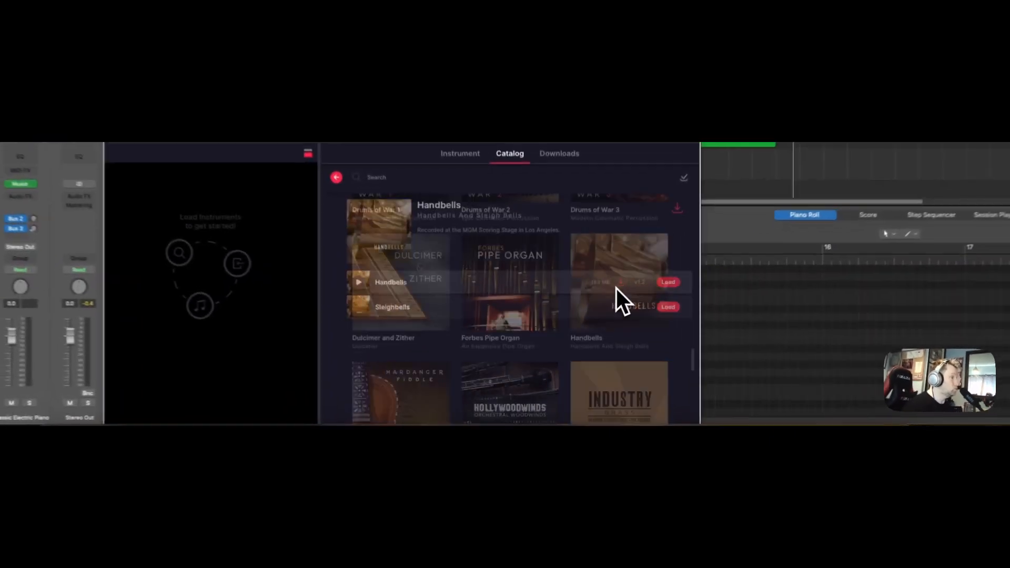
double_click(581, 339)
Record a sleigh bell part on track 8 from about bar 2 to 21 and rename the track SLEIGHBELLS.
drag(631, 305, 254, 252)
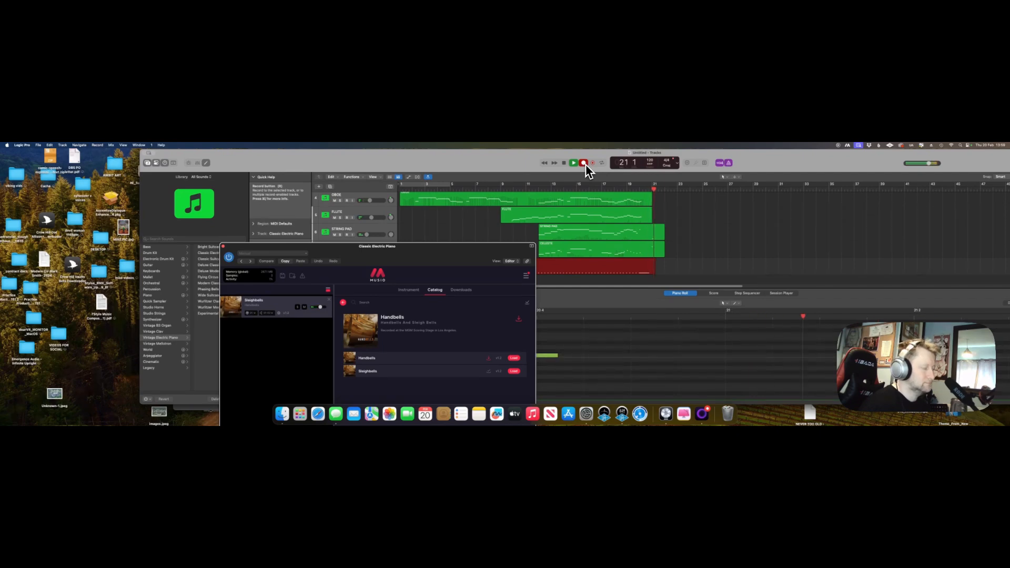
click(584, 163)
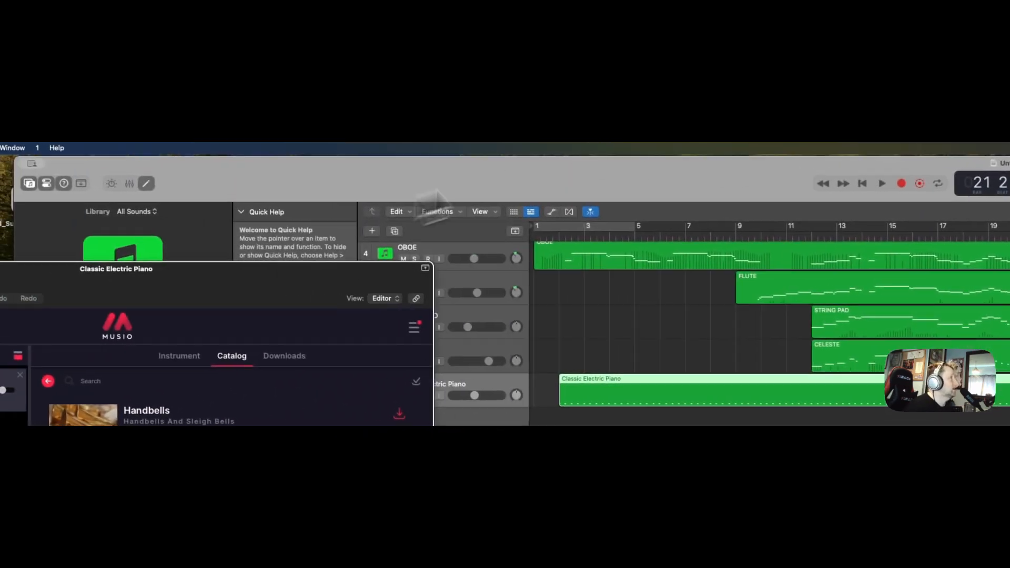
drag(653, 172, 850, 180)
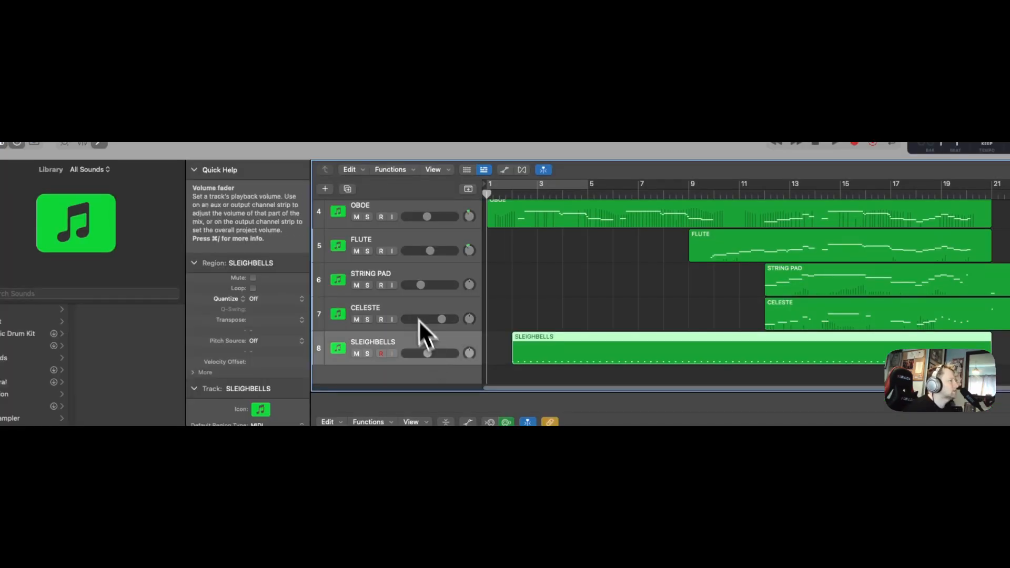
Add a ninth Musio track named DESCANT HORN and record a horn part on it from about bar 6 to 22.
click(325, 188)
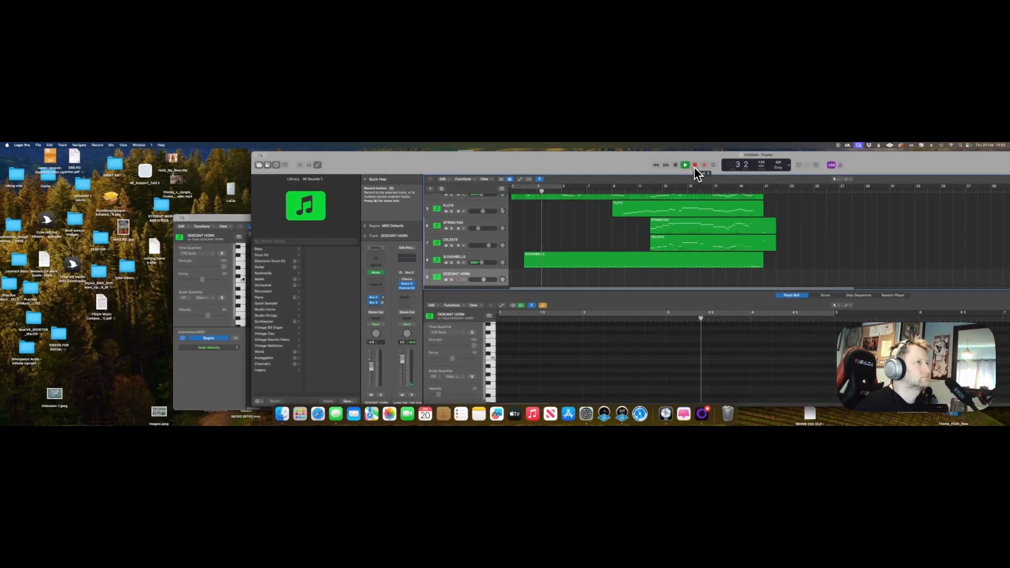
click(695, 166)
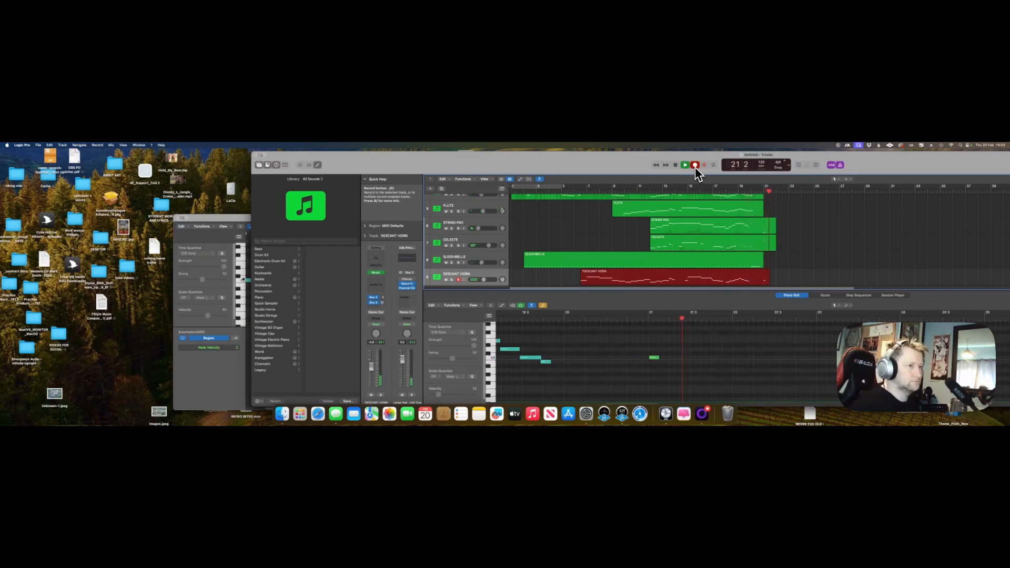
key(space)
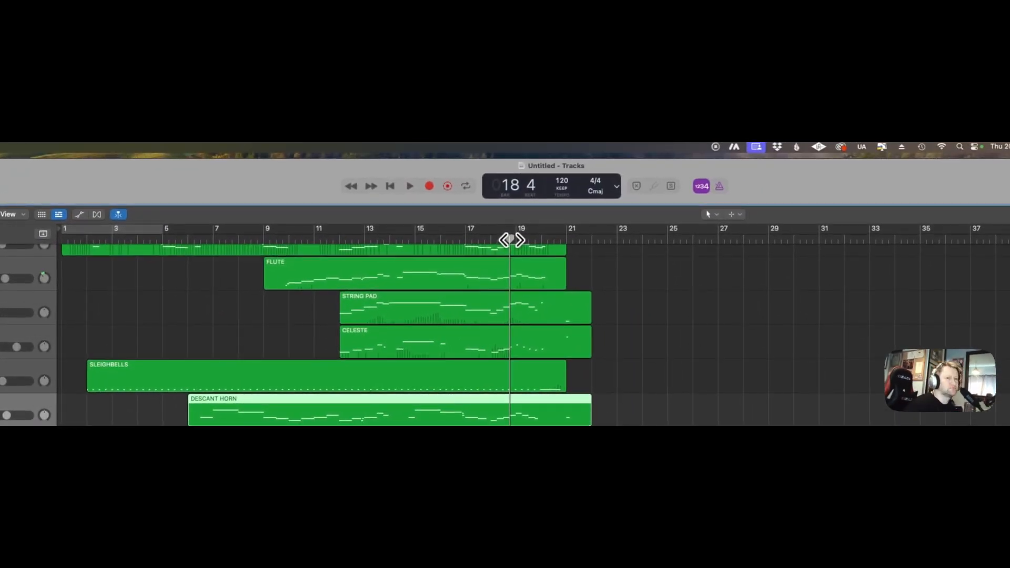
Play from bar 18 and record again over the end of the descant horn part up to about bar 20.
click(414, 190)
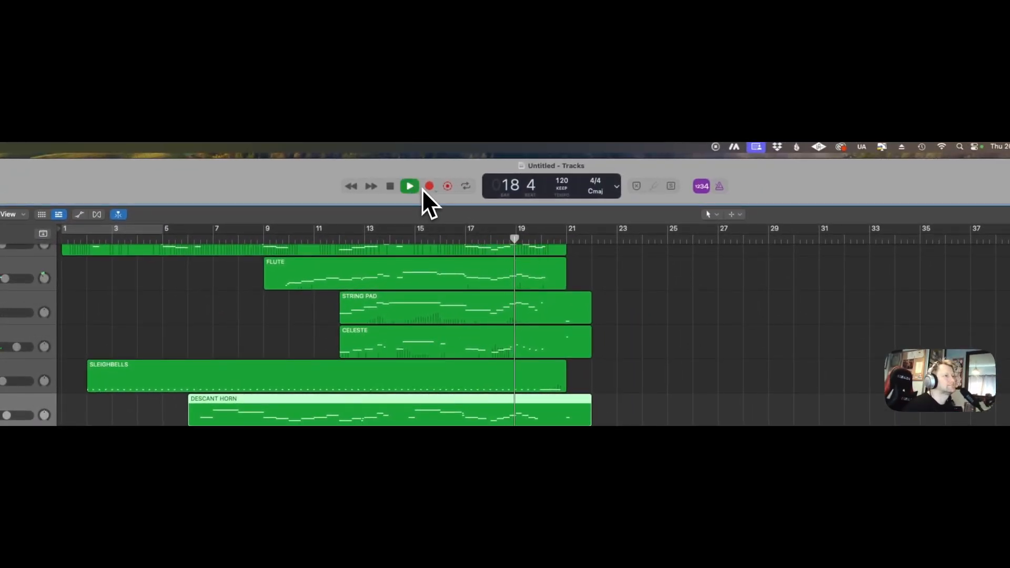
click(430, 190)
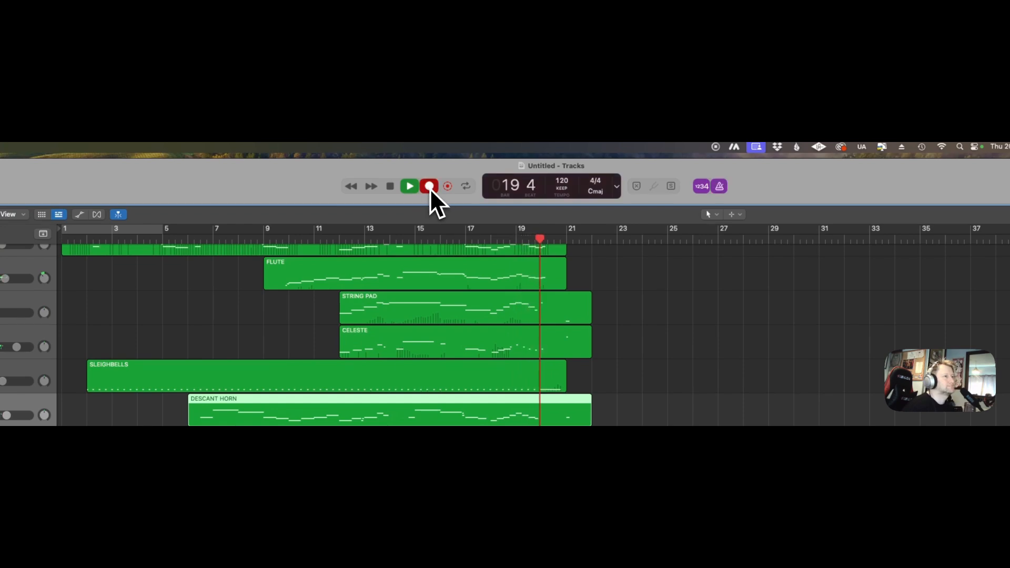
key(space)
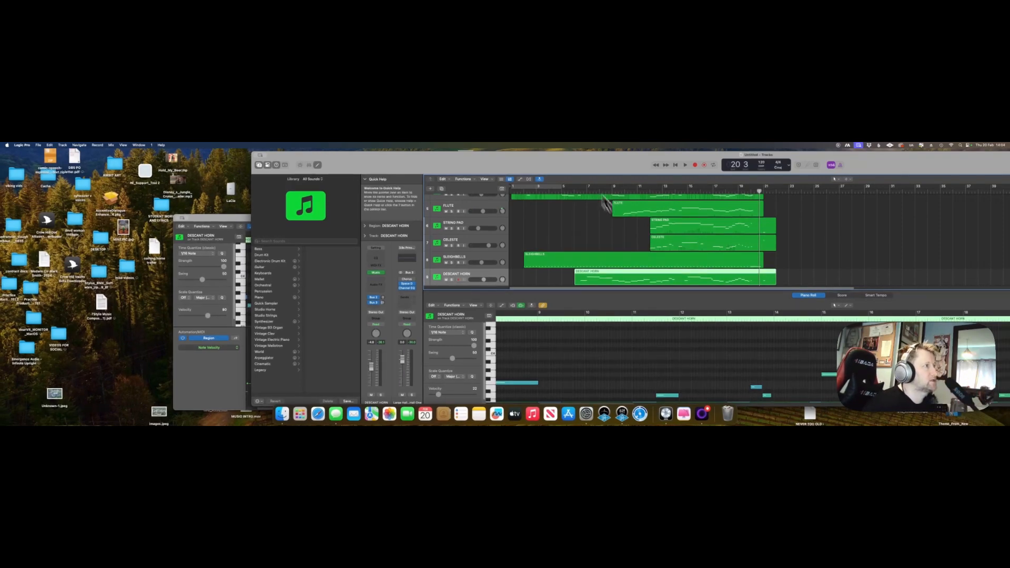
Play back the full arrangement from bar 1 to 22 to review all the recorded parts.
click(511, 193)
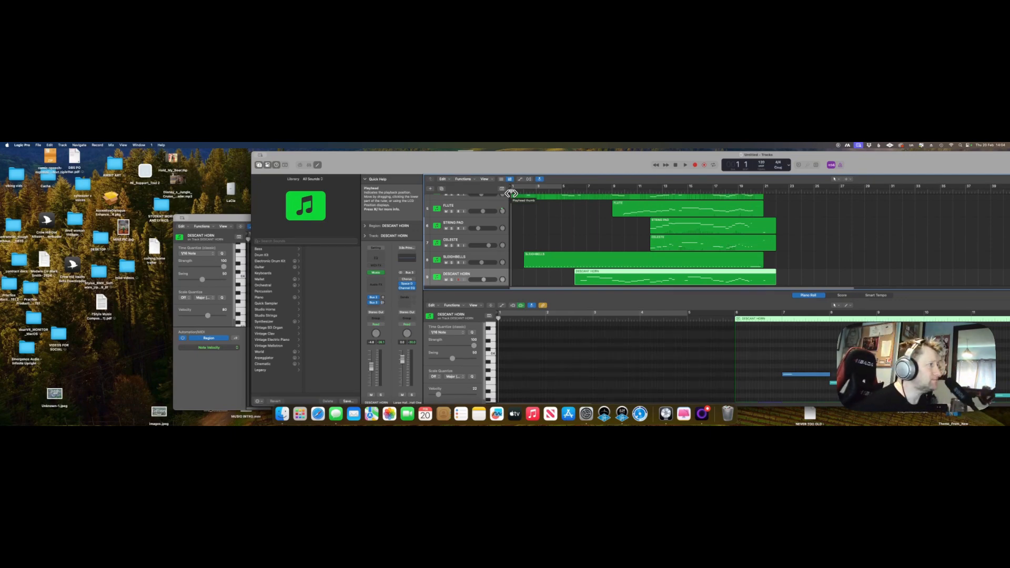
key(space)
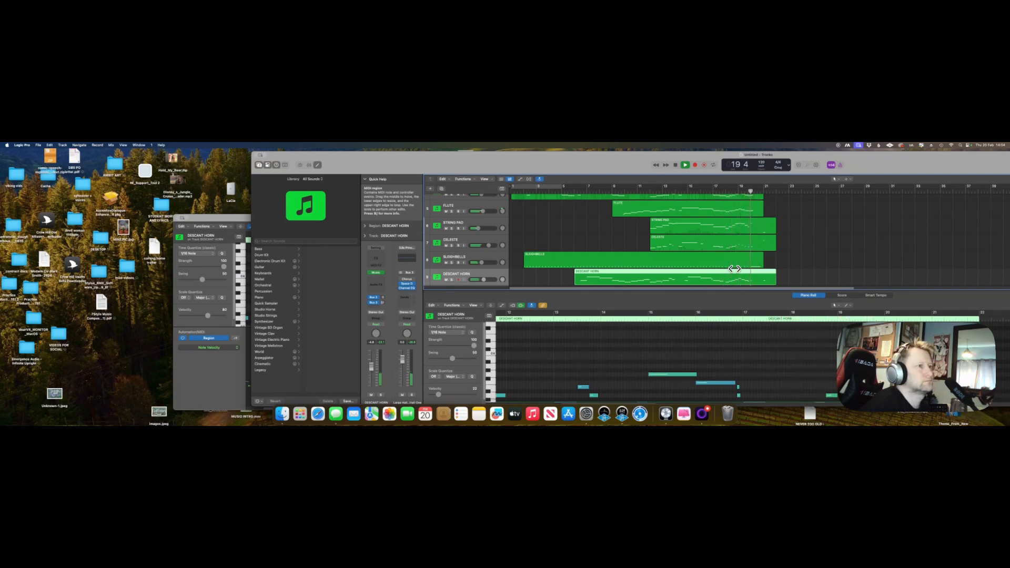
key(space)
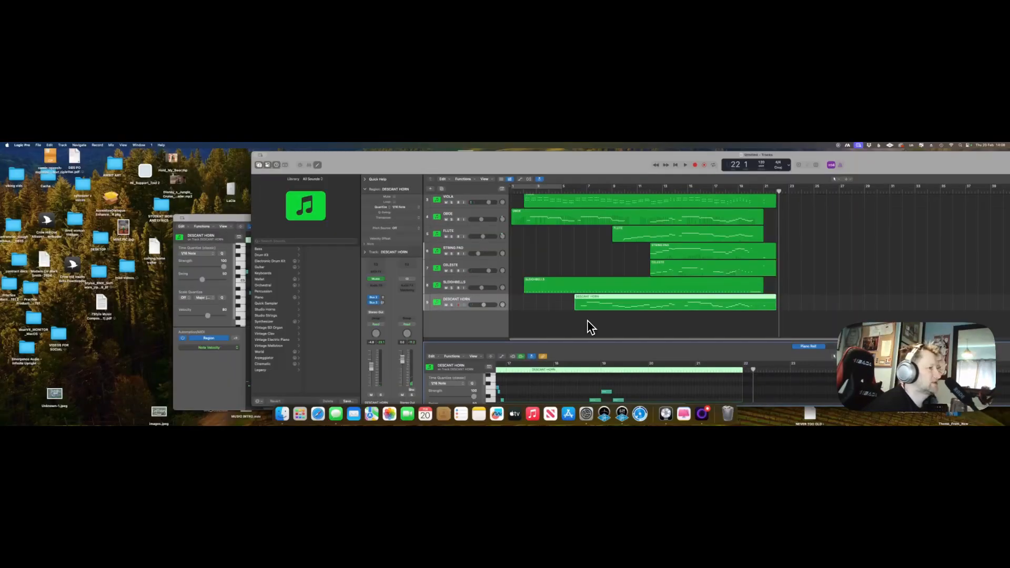
scroll(641, 288, up, 2)
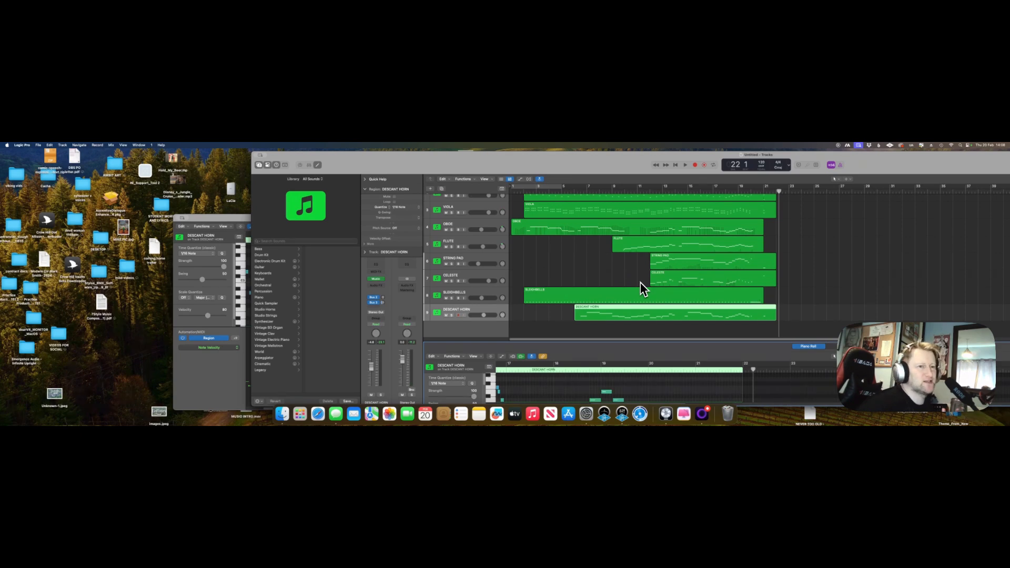